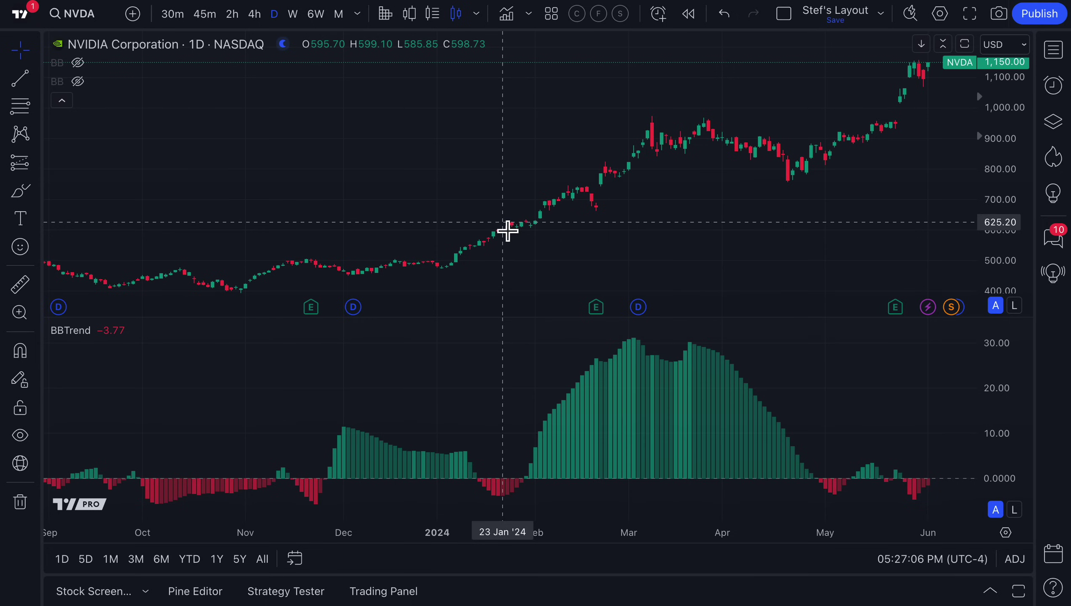
- Zoom the NVDA daily chart to December–June and pan to the latest bars
scroll(509, 196, "up", 5)
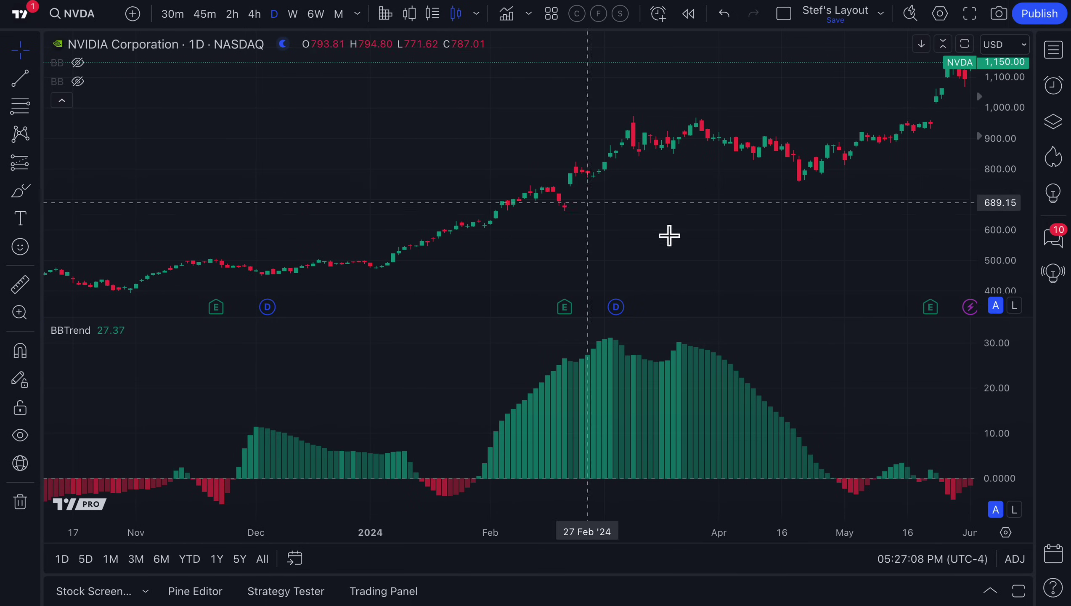
left_click(729, 258)
left_click_drag(730, 258, 574, 259)
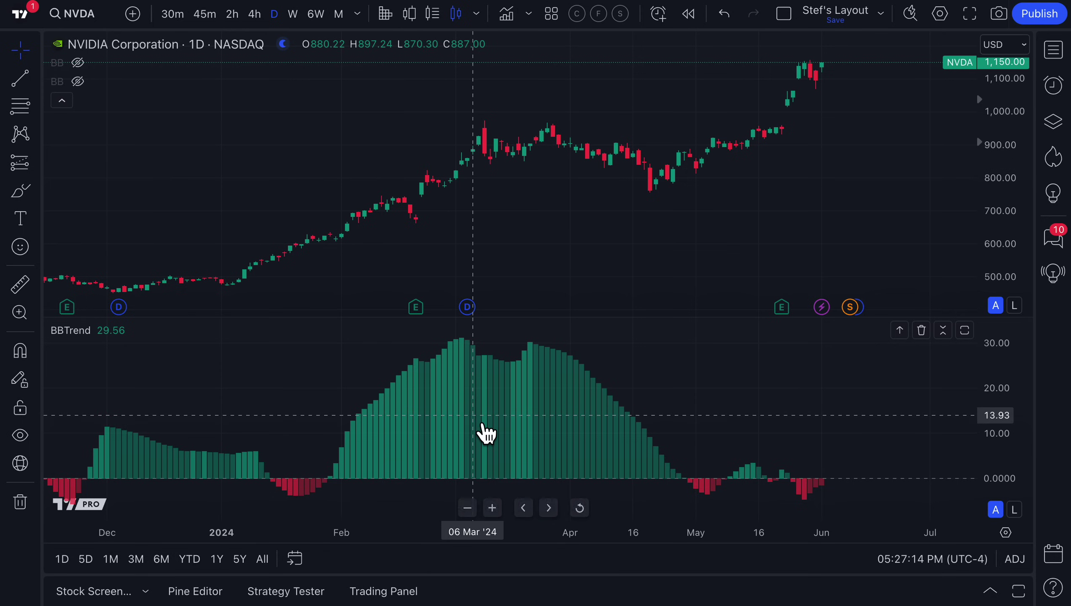
- Browse the library's Technicals list, check Favorites, then scroll Technicals down to BBTrend
key("slash")
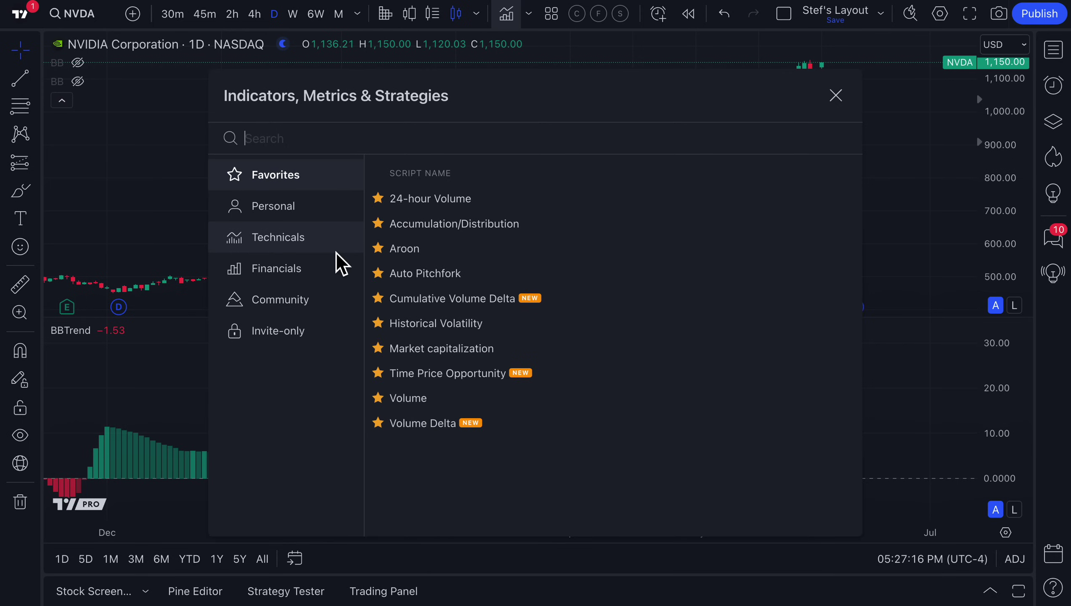
left_click(312, 245)
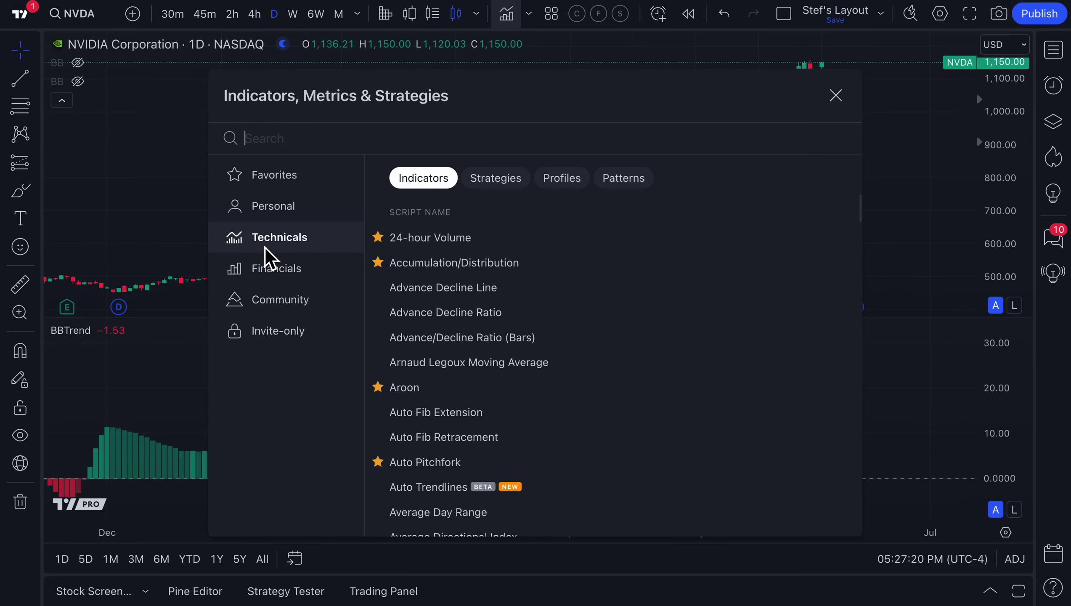
scroll(467, 338, "down", 1)
scroll(467, 338, "up", 1)
scroll(445, 377, "down", 6)
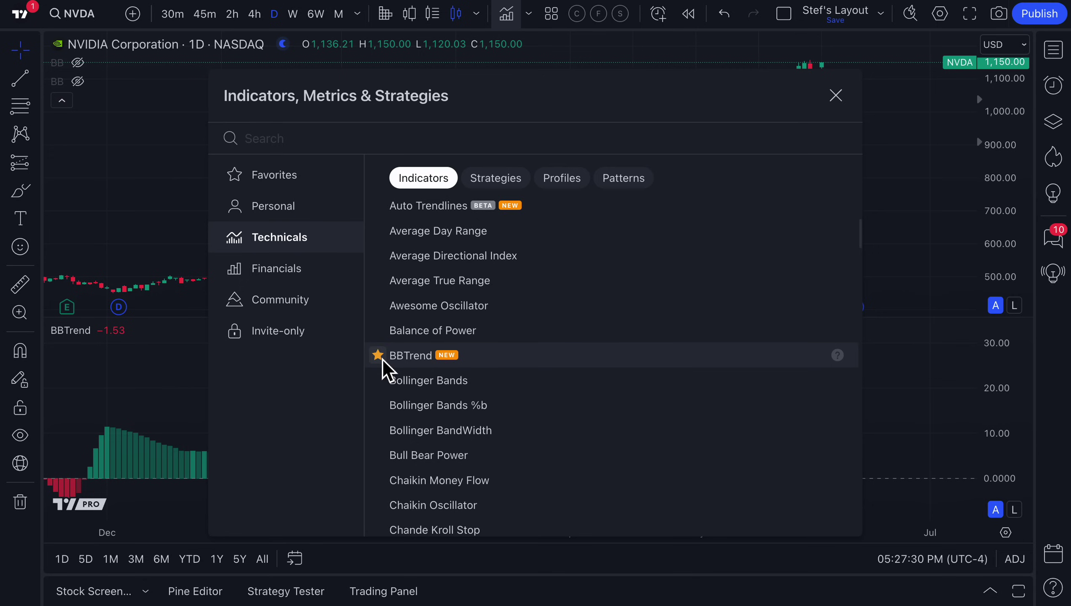
left_click(302, 174)
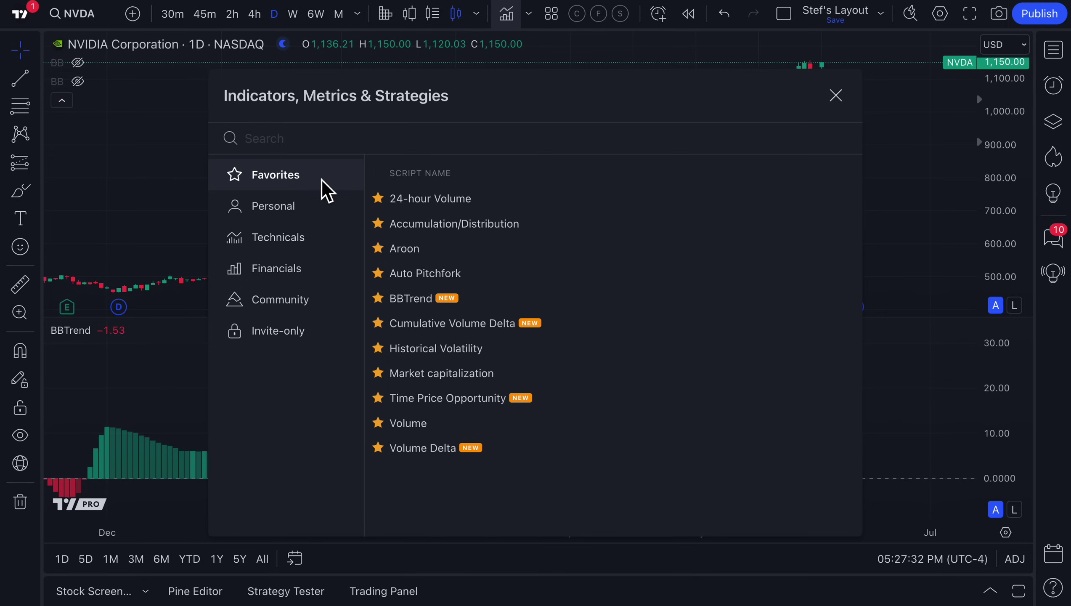
left_click(279, 246)
scroll(466, 399, "down", 5)
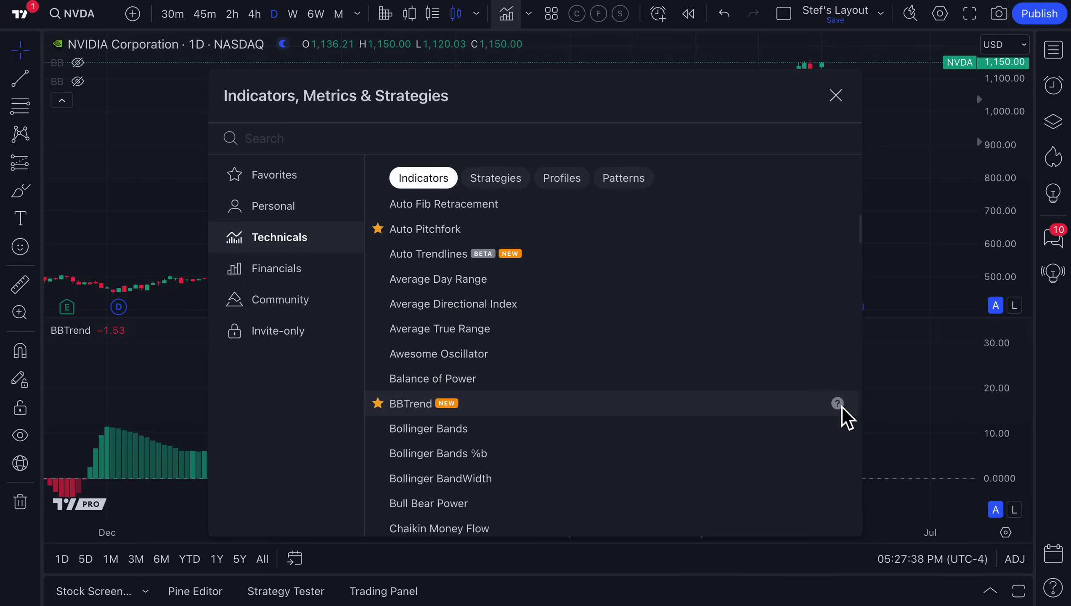
- Read through the BBTrend Help Center article, then close it and the Indicators dialog
left_click(840, 405)
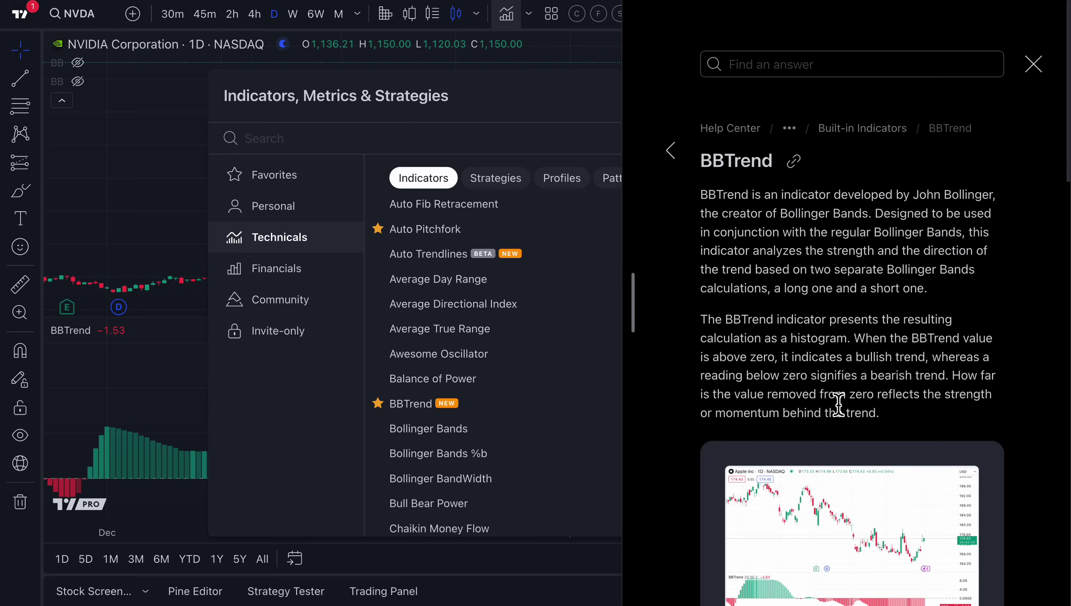
scroll(839, 405, "down", 5)
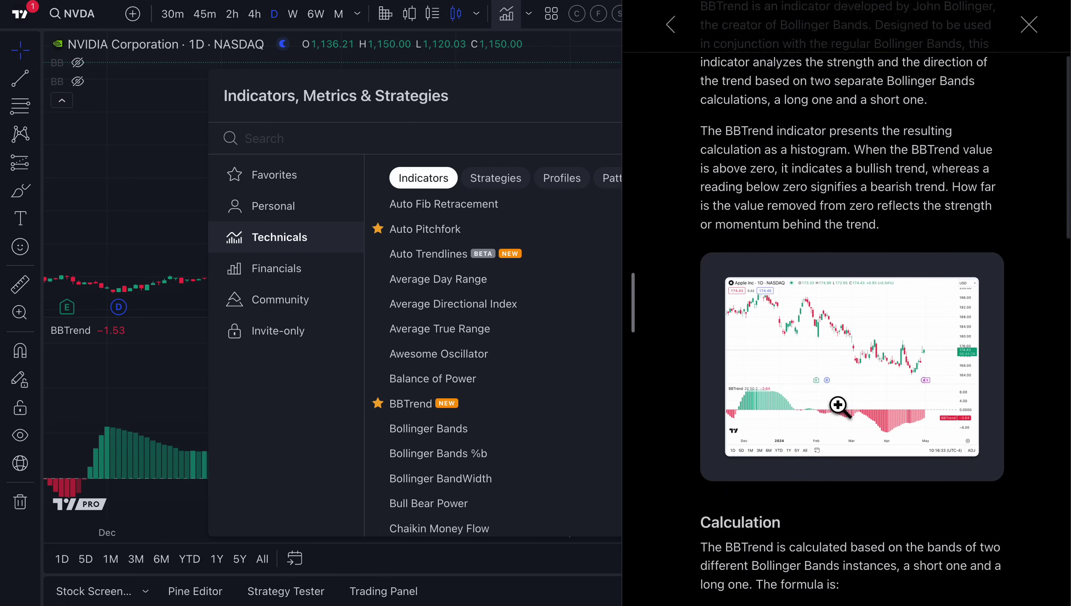
scroll(838, 405, "down", 12)
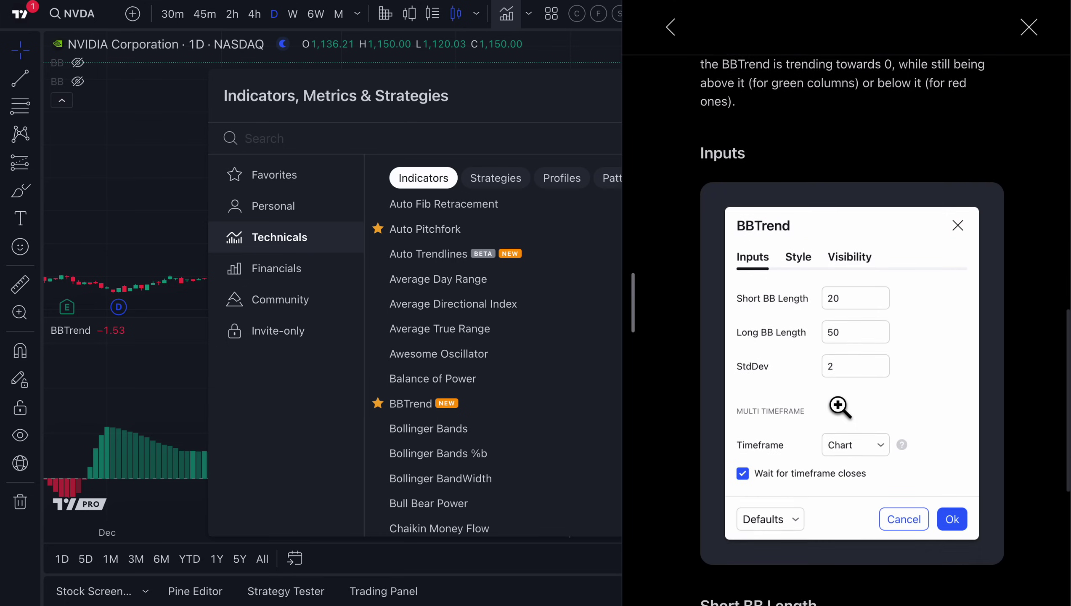
scroll(837, 403, "up", 10)
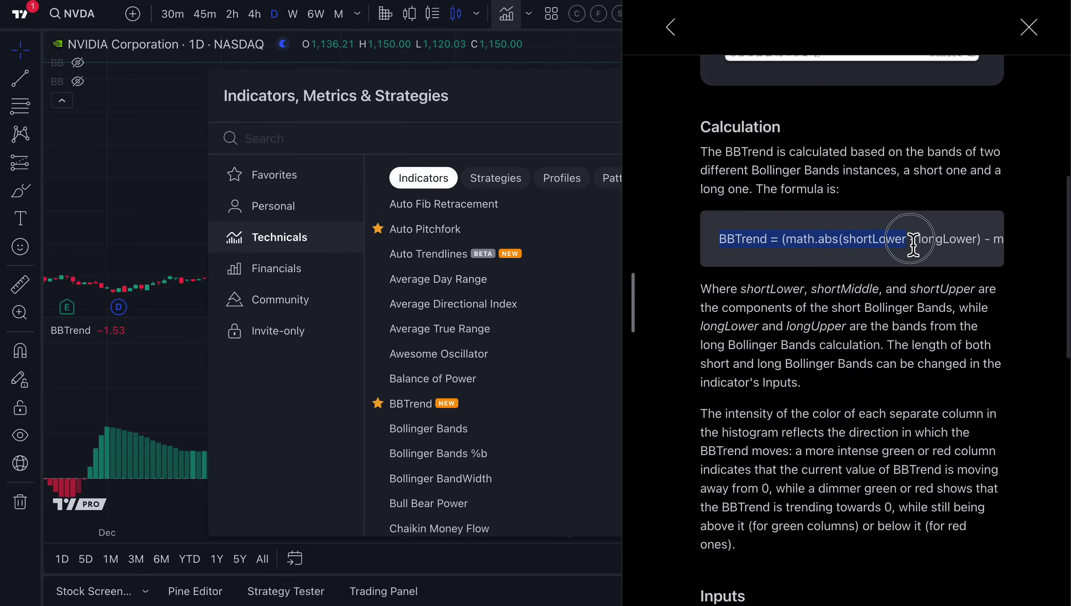
left_click(1020, 26)
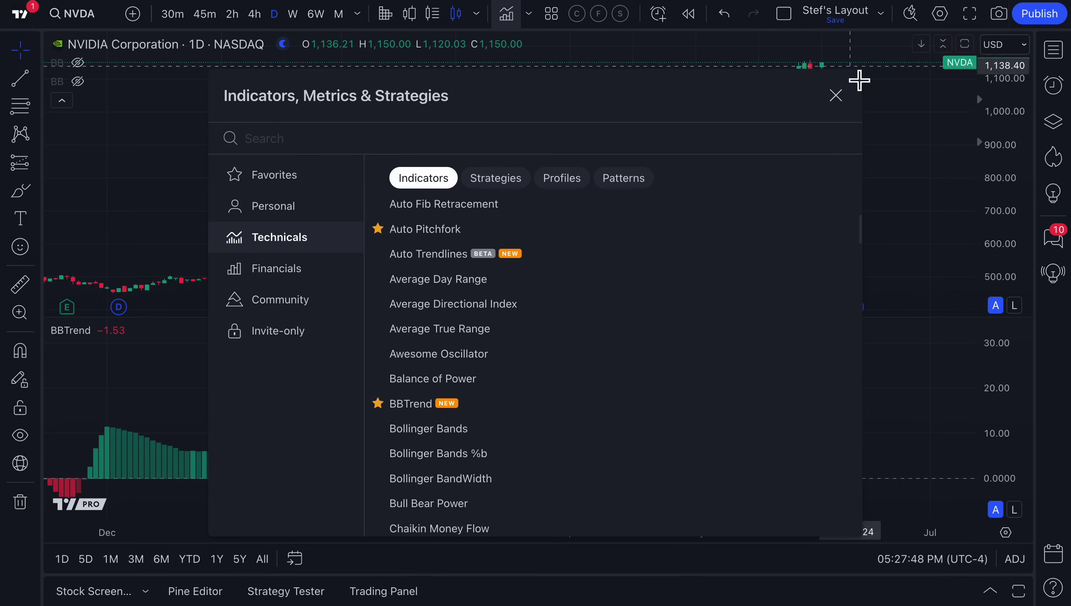
left_click(834, 93)
mouse_move(78, 337)
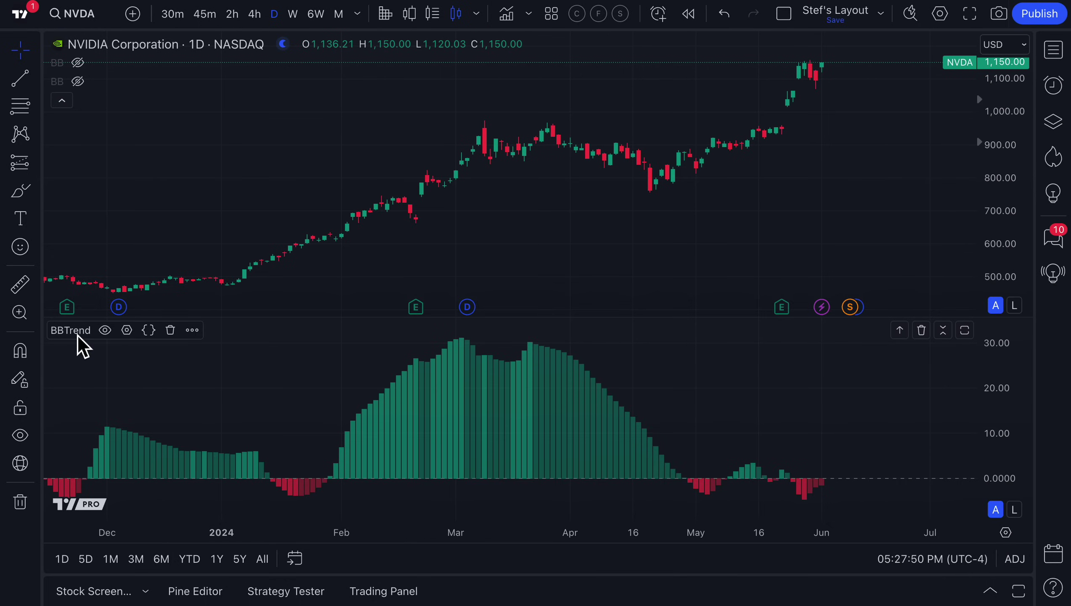
left_click(149, 331)
scroll(250, 516, "down", 10)
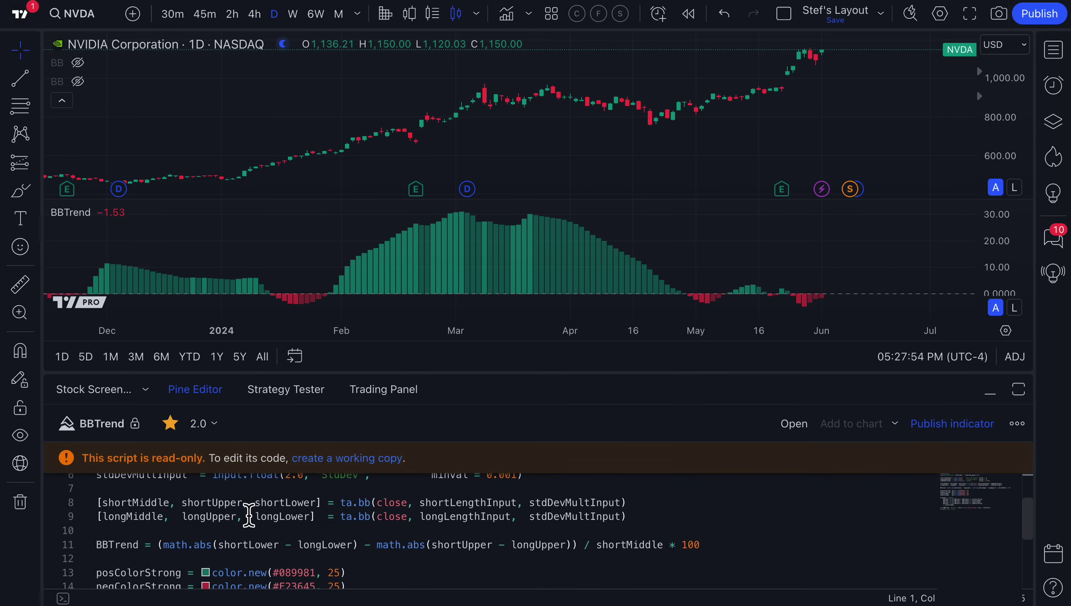
scroll(249, 516, "up", 10)
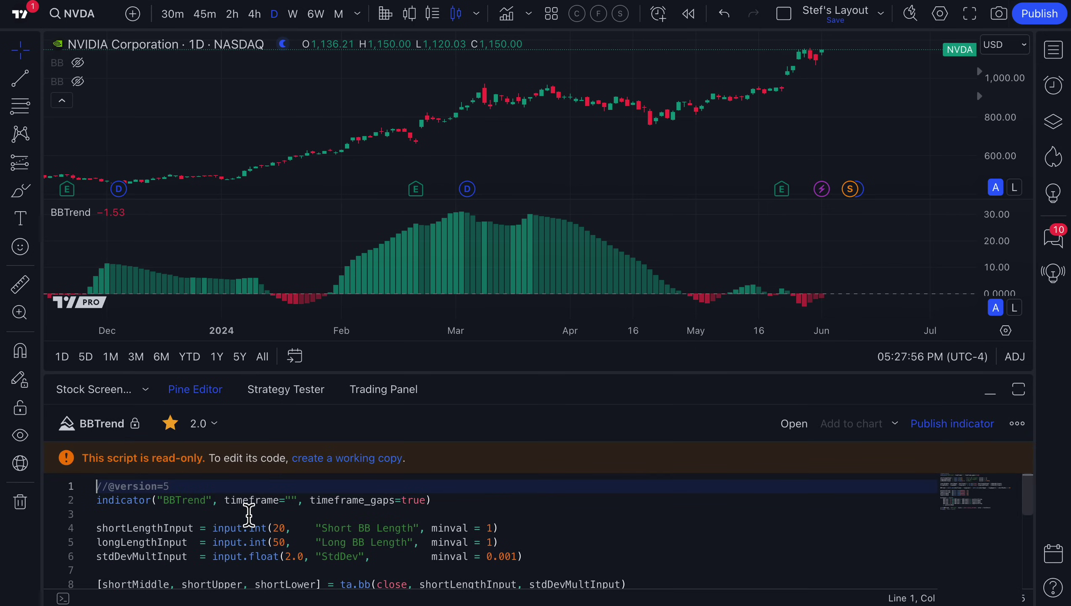
left_click(205, 398)
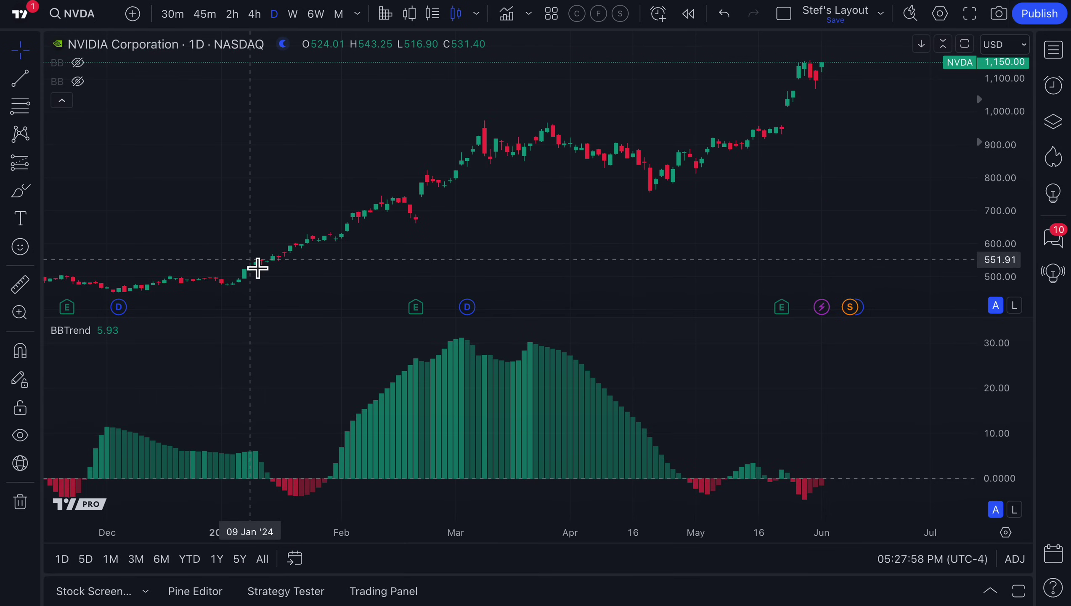
key("slash")
type("boll")
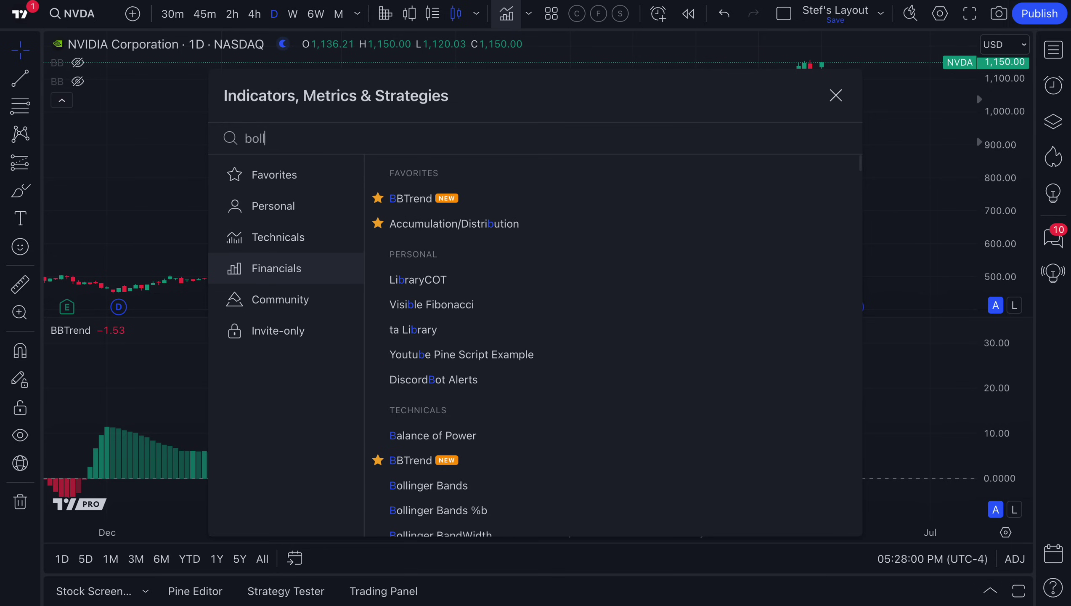
type("in")
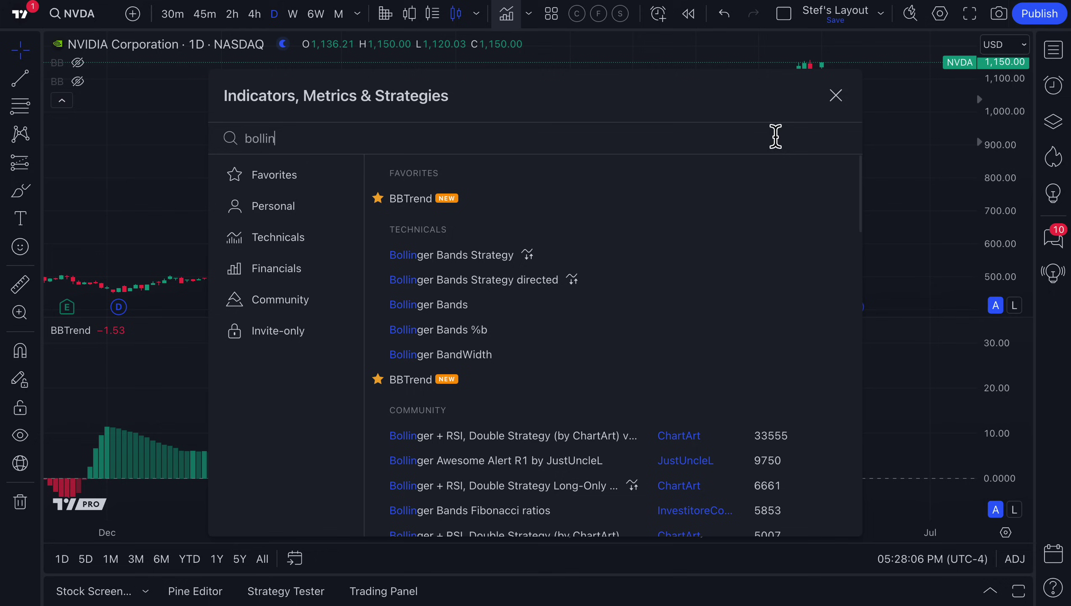
left_click(835, 96)
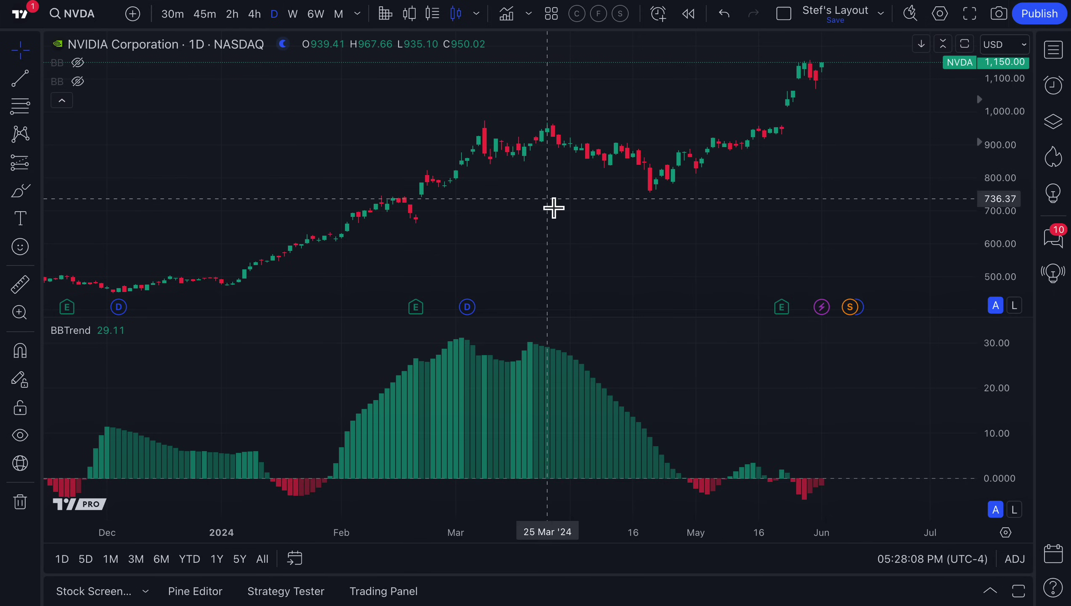
- Pan the NVDA chart to January–June 2024 and enlarge the BBTrend pane to a 35 scale
scroll(552, 208, "up", 3)
mouse_move(487, 230)
left_mouse_down()
mouse_move(439, 229)
mouse_move(471, 222)
left_mouse_up()
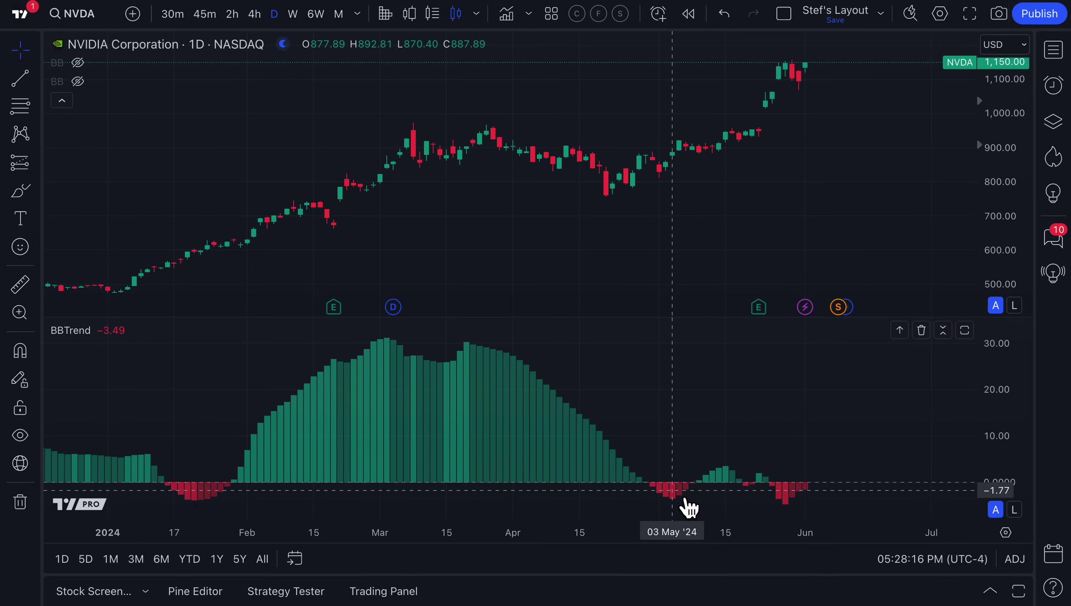
scroll(425, 439, "left", 1)
scroll(421, 439, "left", 2)
scroll(440, 390, "right", 1)
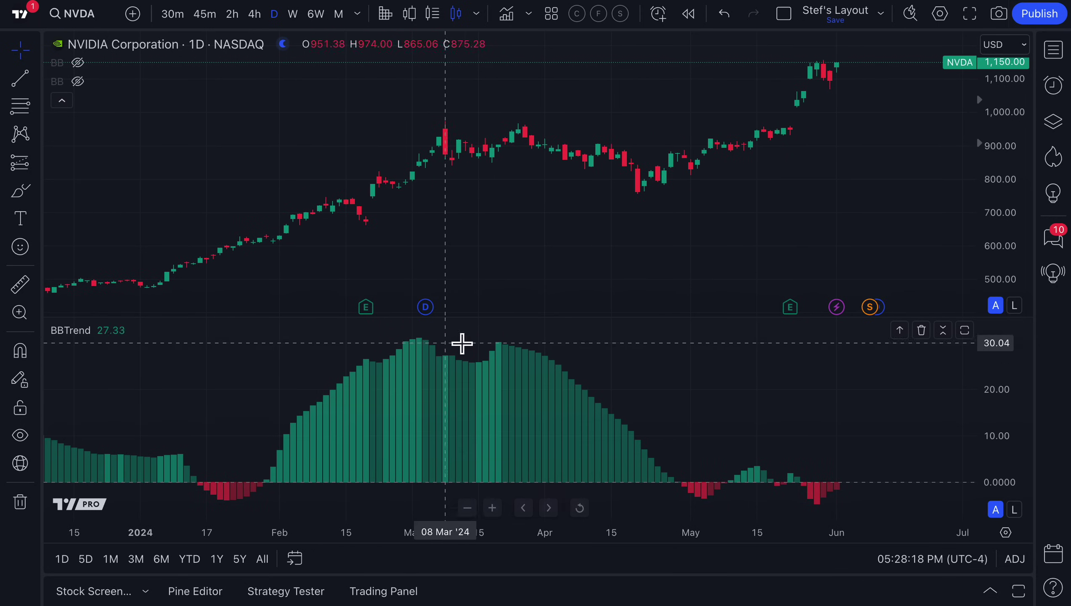
left_click_drag(496, 326, 459, 305)
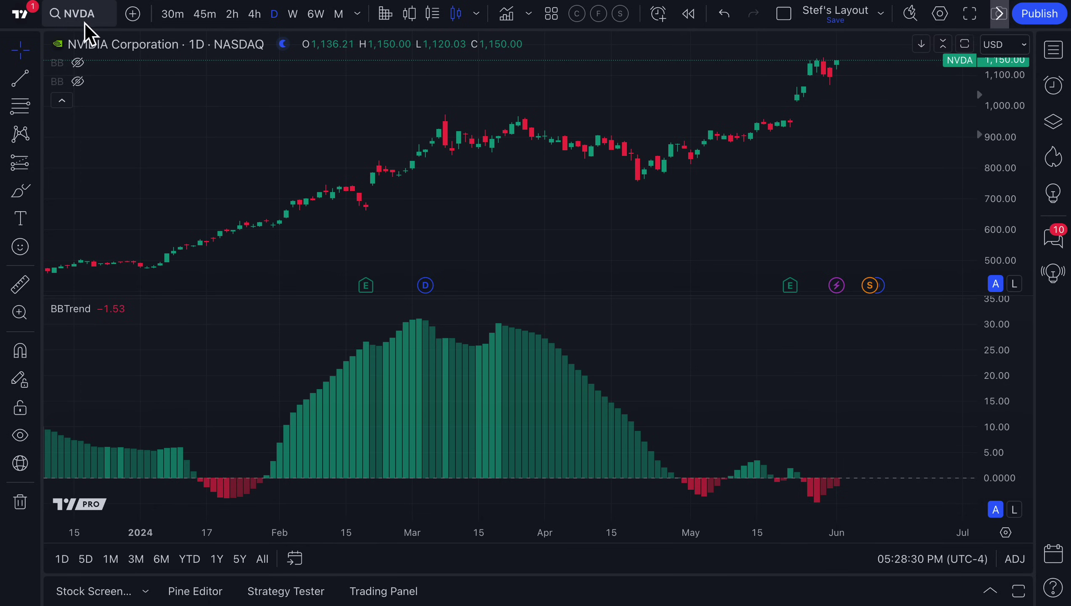
left_click(82, 66)
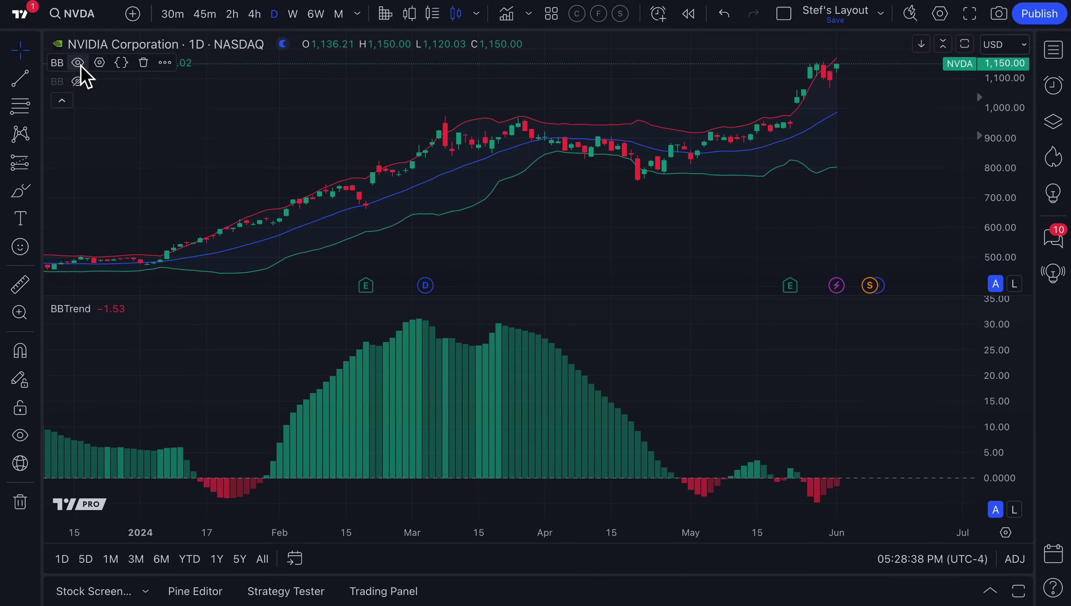
scroll(292, 394, "down", 3)
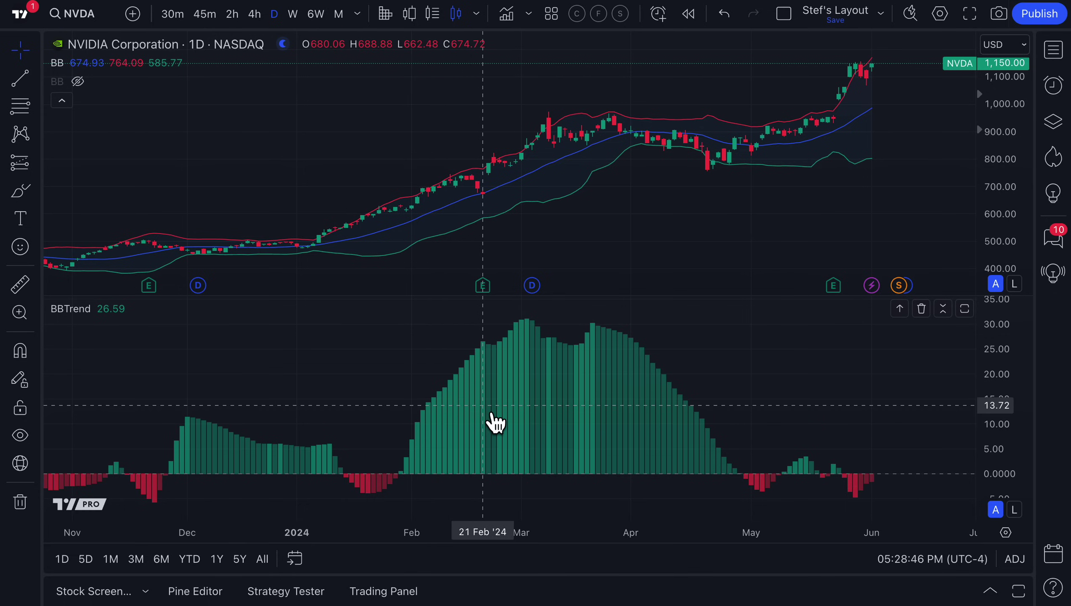
scroll(572, 417, "down", 1)
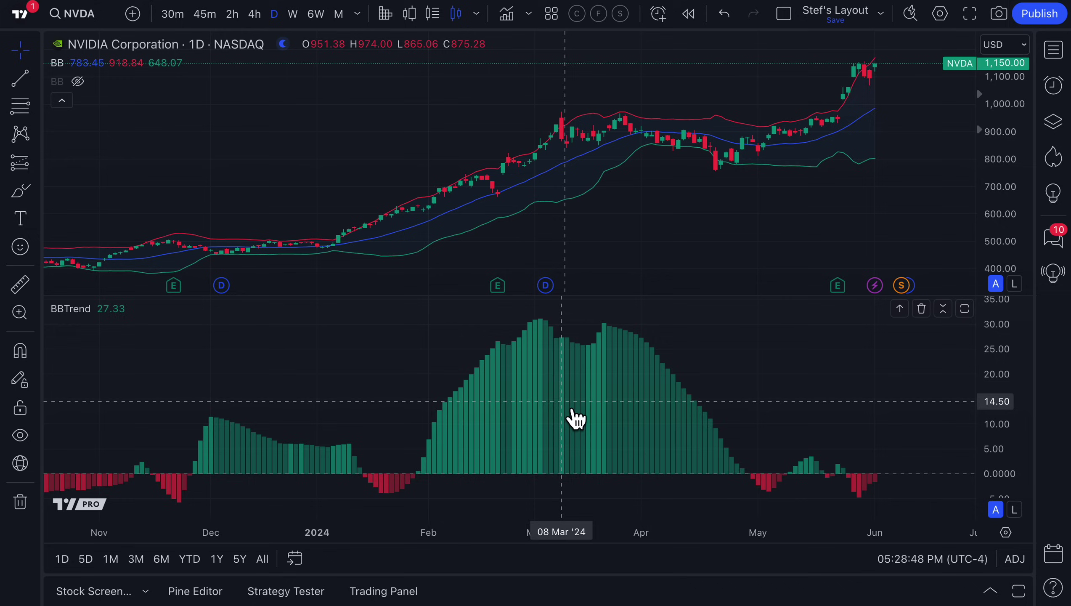
scroll(572, 417, "down", 2)
left_click_drag(389, 175, 374, 177)
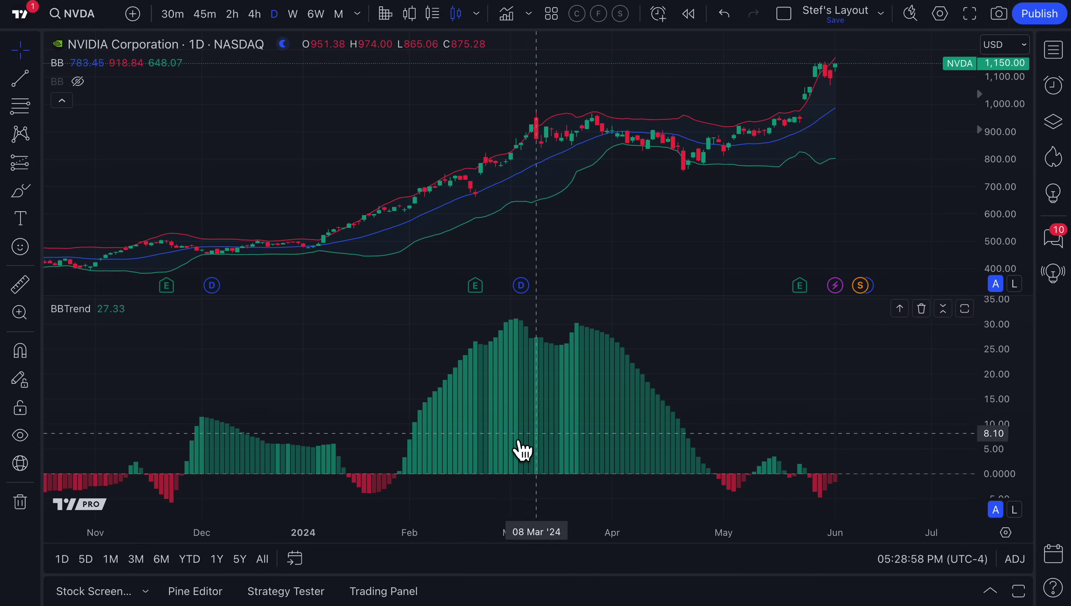
scroll(544, 214, "up", 3)
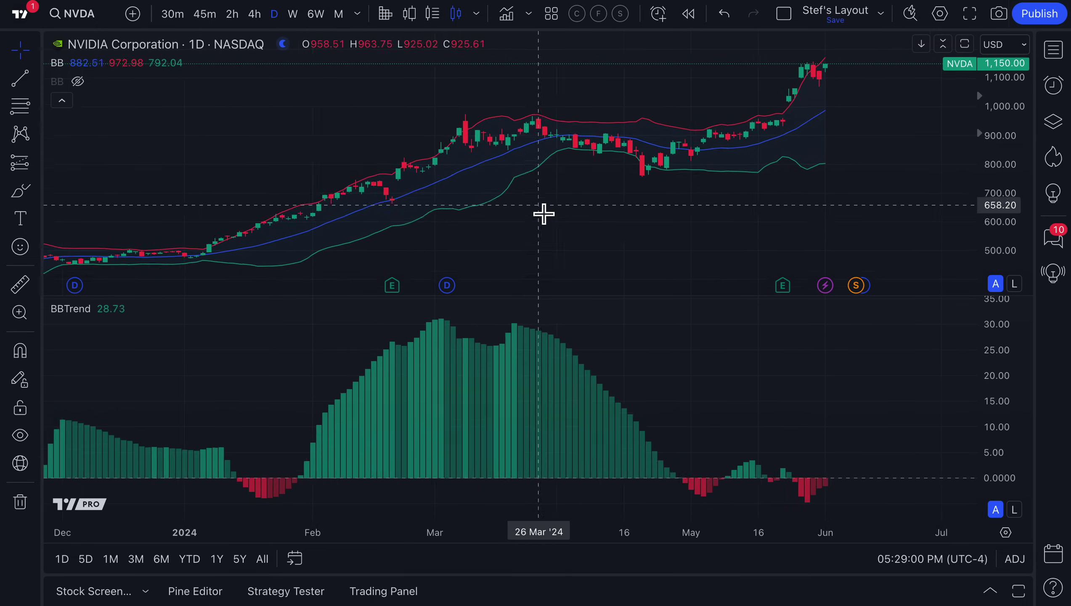
scroll(544, 214, "up", 5)
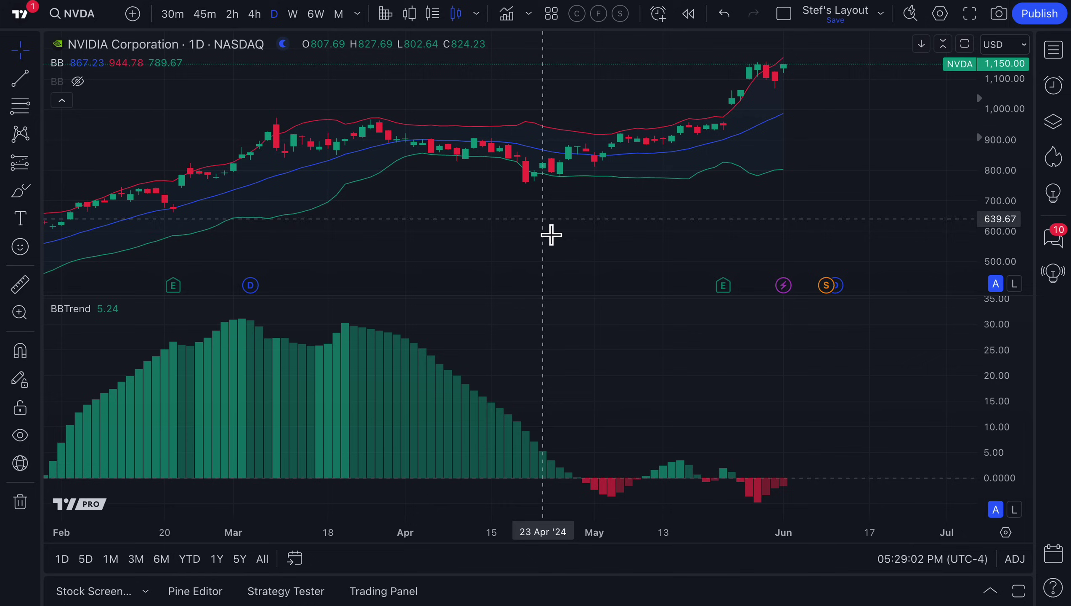
left_click_drag(551, 235, 494, 239)
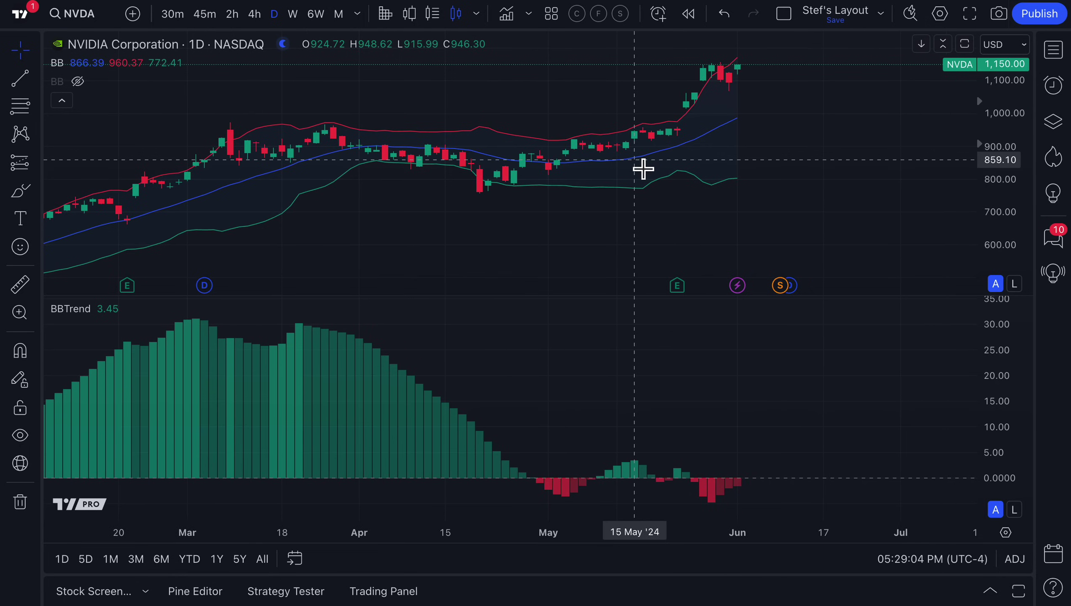
double_click(637, 156)
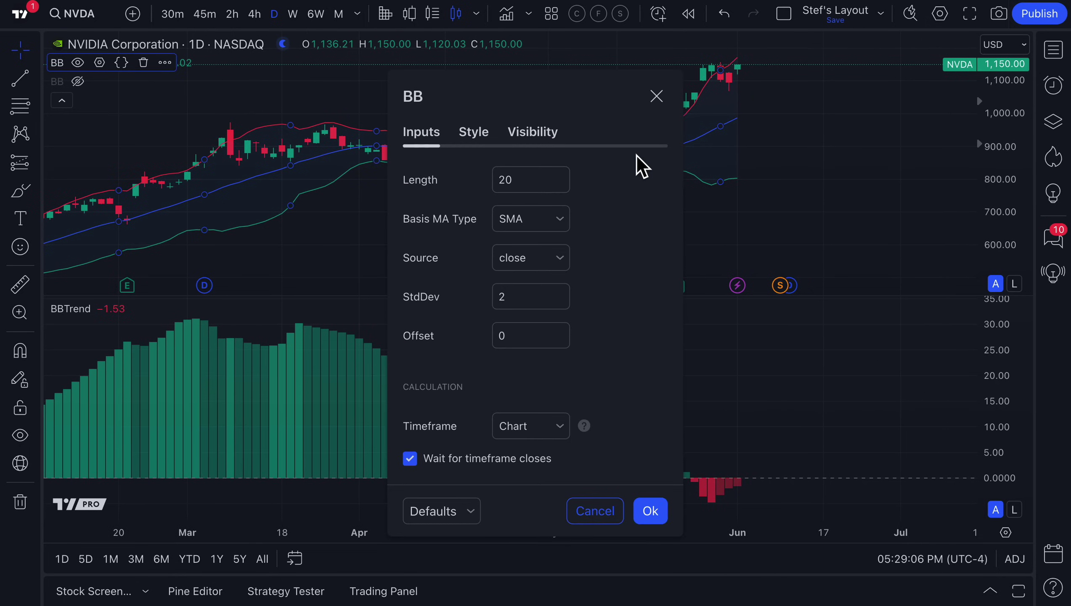
left_click_drag(531, 187, 499, 189)
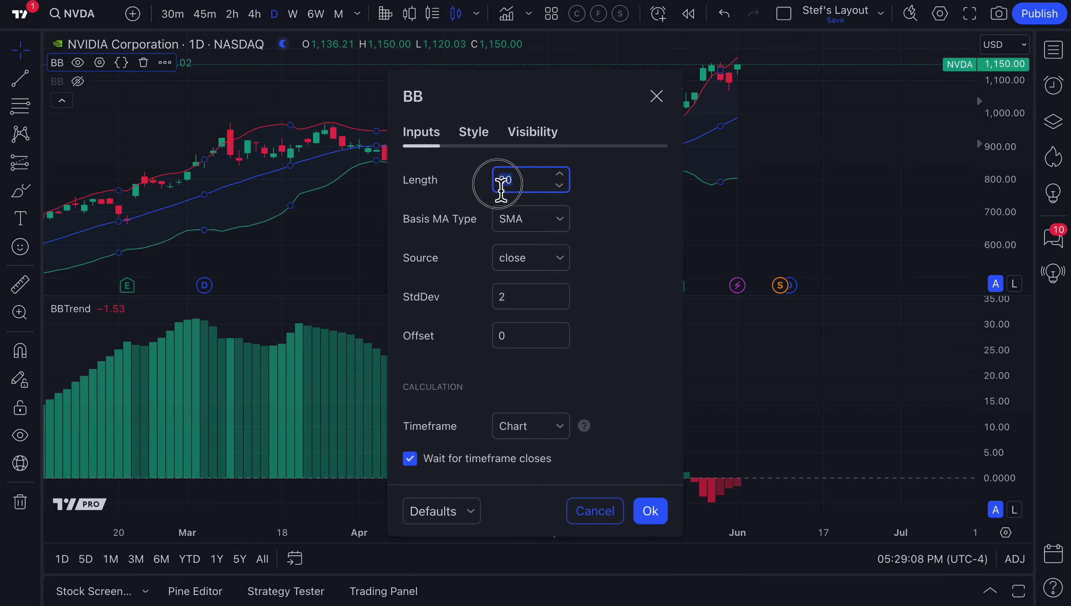
left_click(500, 187)
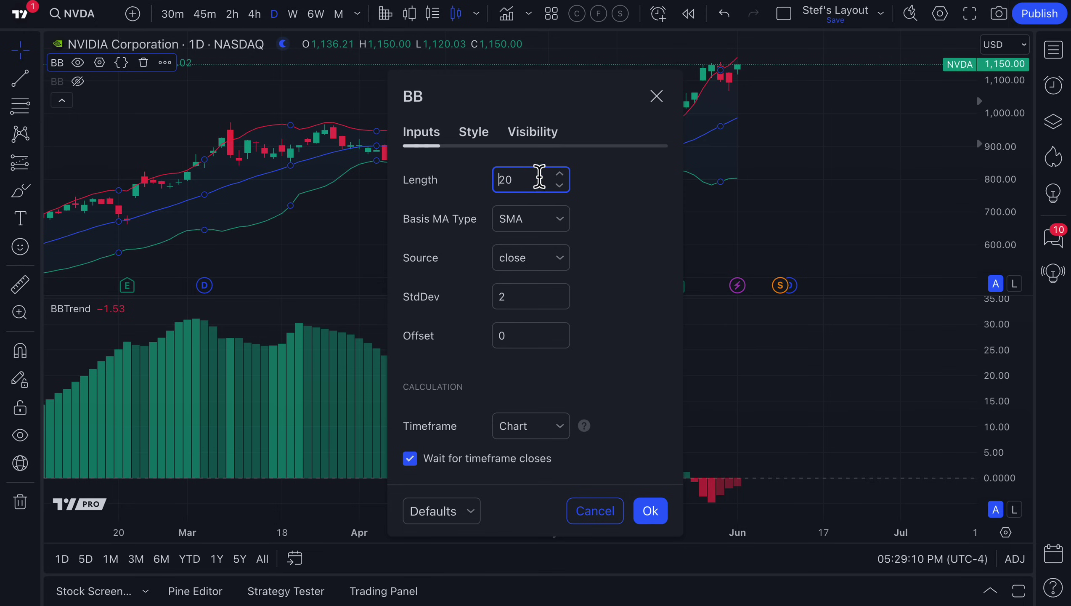
double_click(511, 185)
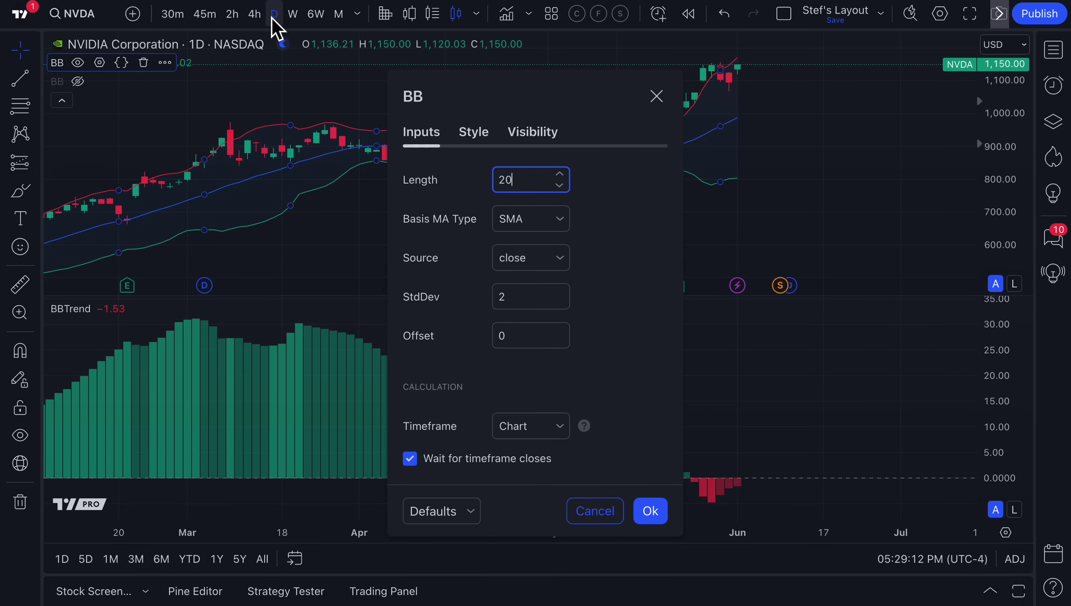
left_click(530, 229)
left_click(616, 207)
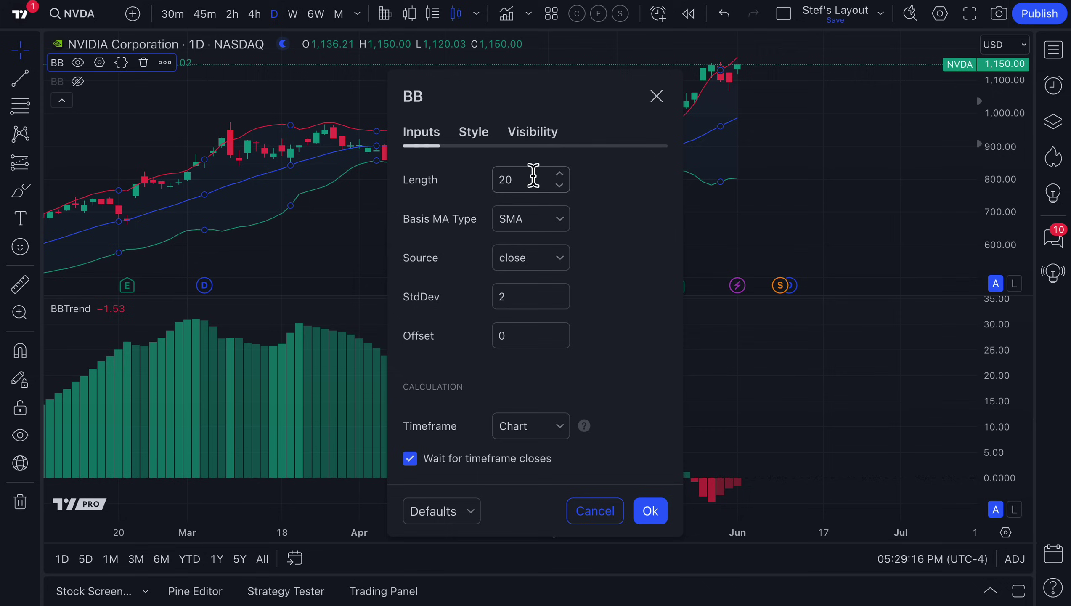
left_click(519, 304)
double_click(500, 302)
left_click(500, 303)
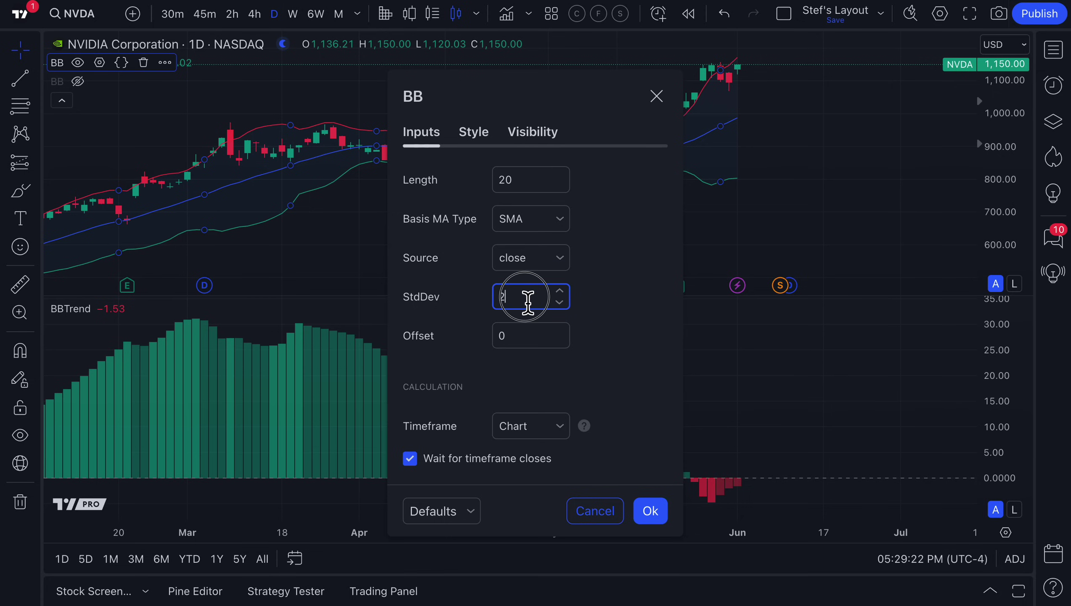
left_click_drag(499, 299, 540, 303)
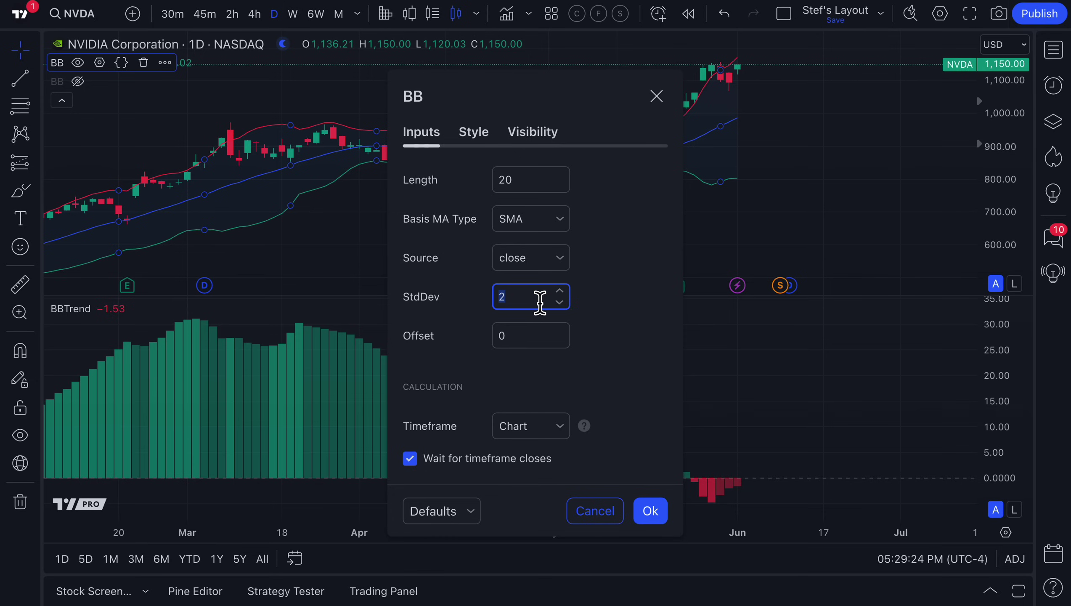
left_click(507, 303)
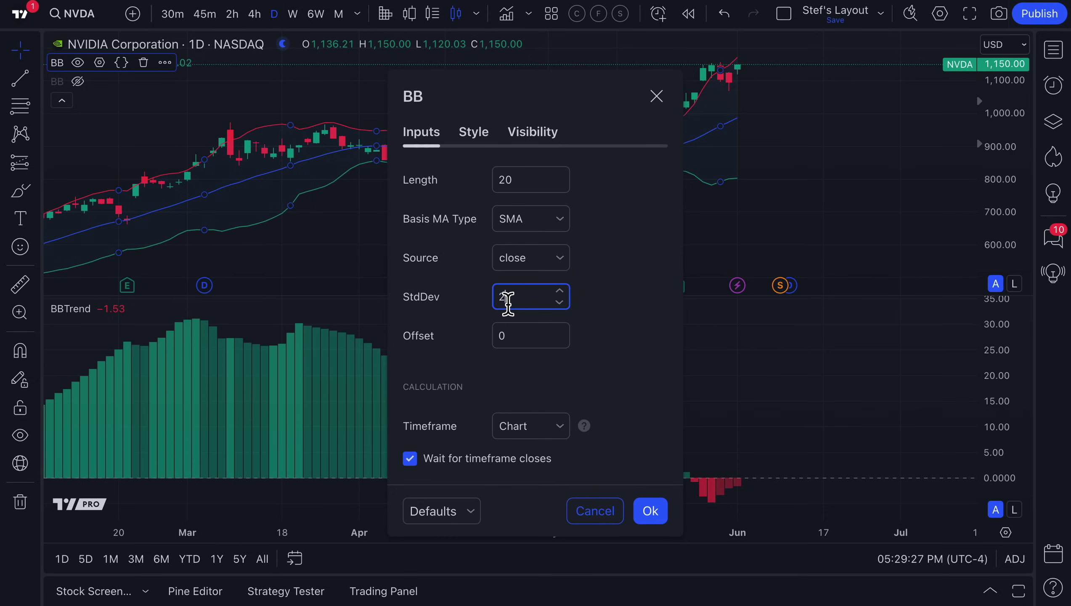
double_click(517, 186)
left_click(656, 96)
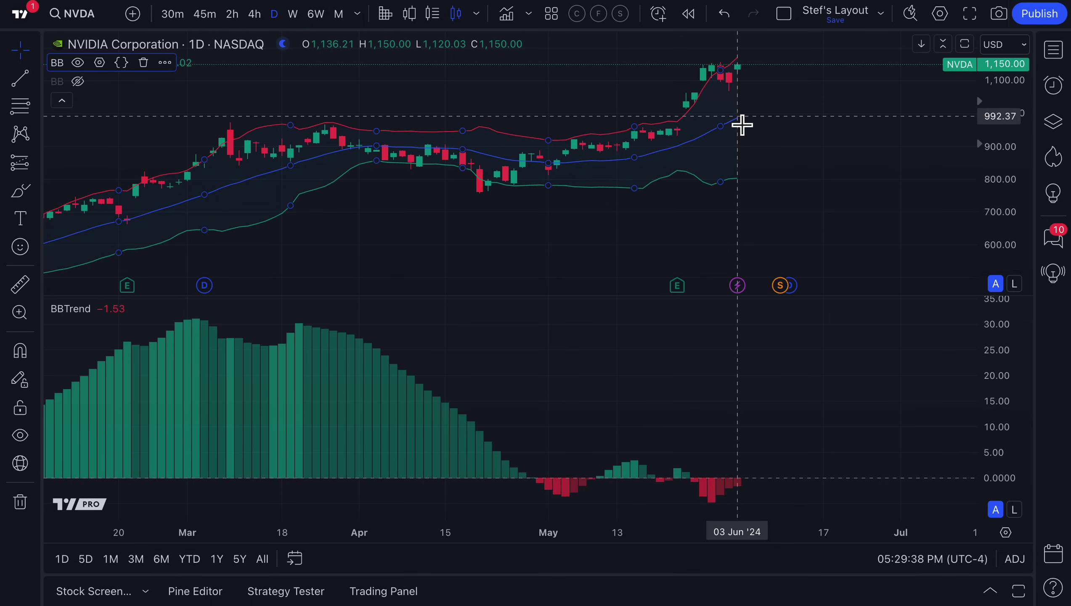
- Deselect the Bollinger Bands, pan back to February, and open the BB settings dialog
left_click(739, 142)
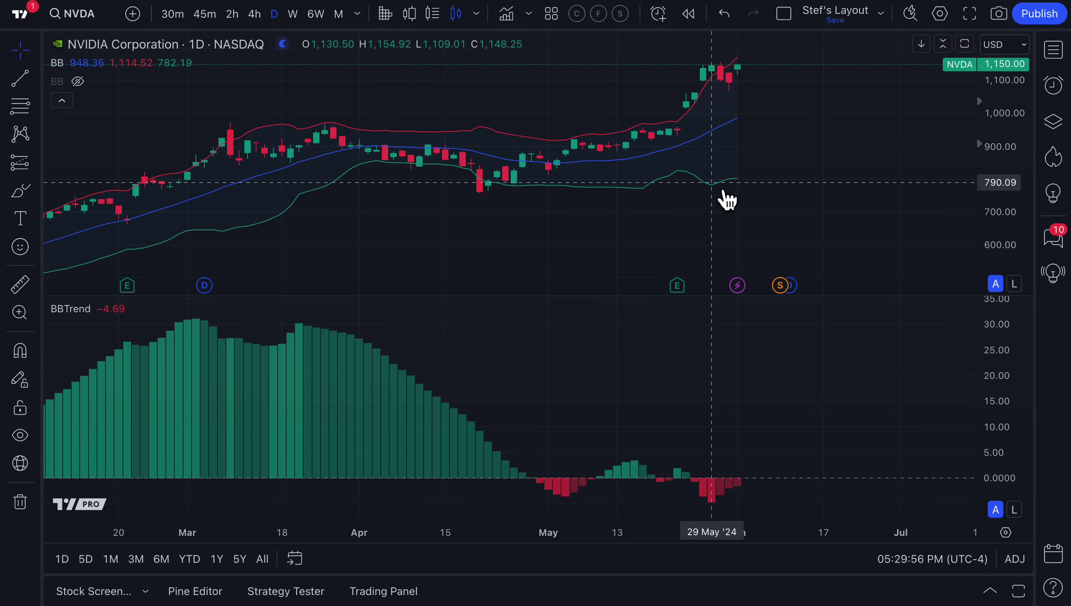
scroll(591, 232, "left", 6)
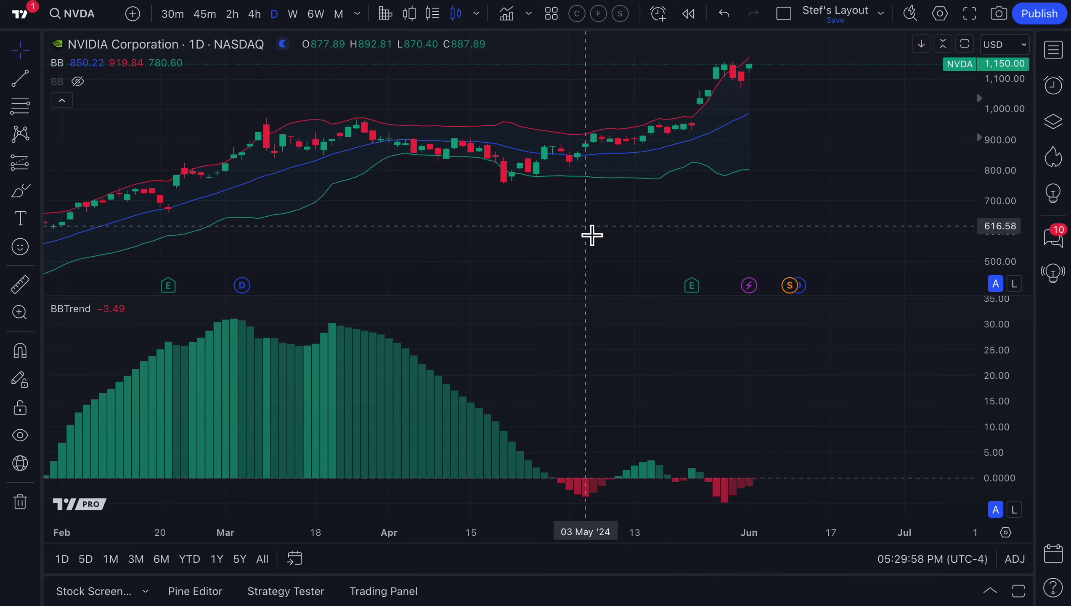
double_click(652, 179)
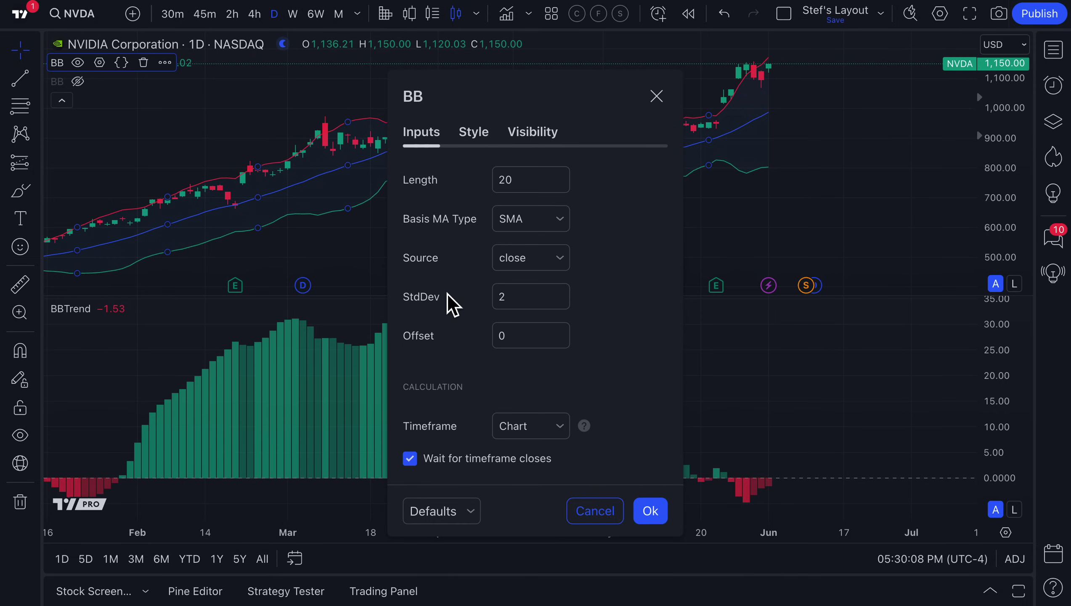
- Change the Bollinger Bands StdDev from 2 to 3 and apply it to the chart
double_click(500, 297)
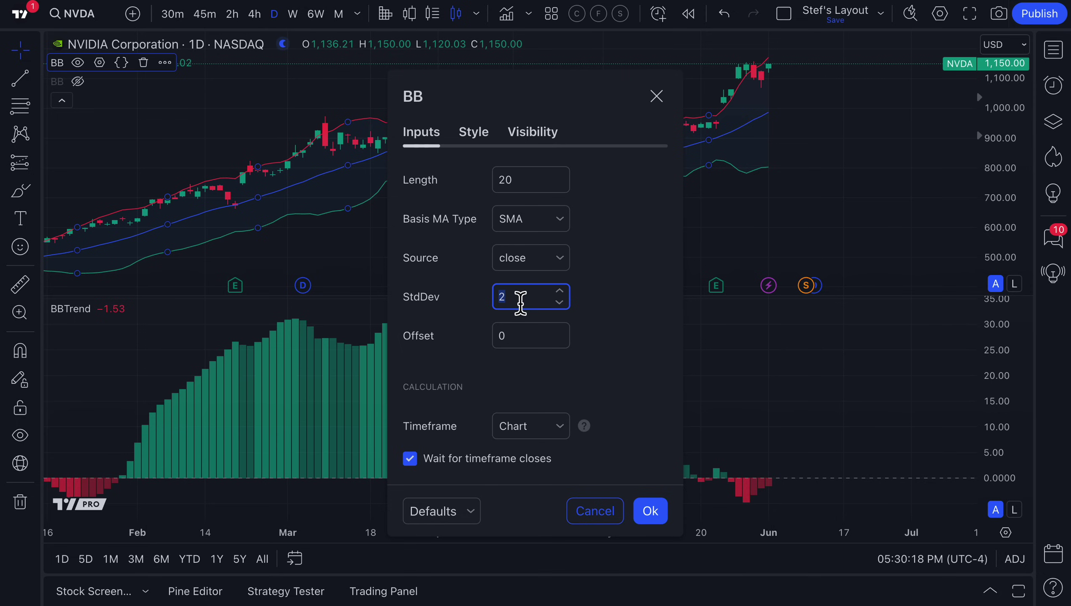
left_click(505, 299)
double_click(509, 301)
type("3")
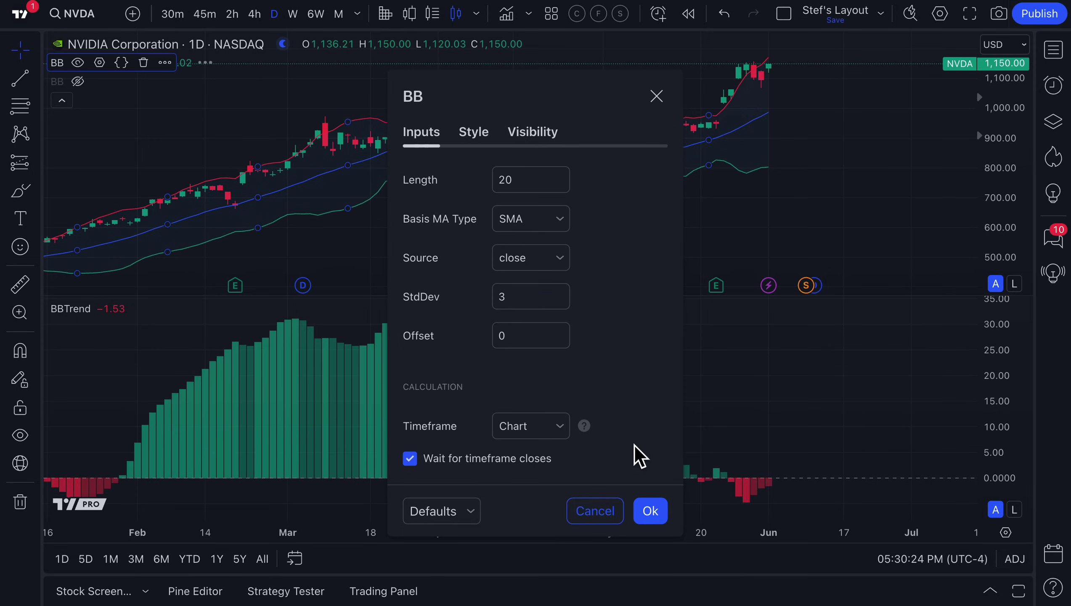
left_click(648, 511)
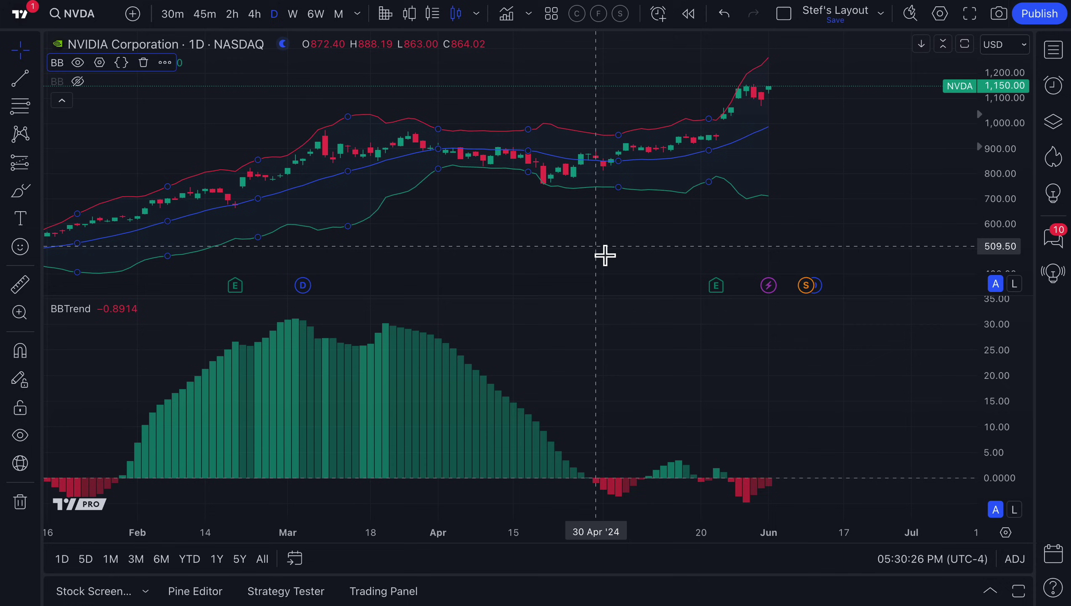
scroll(605, 254, "up", 2)
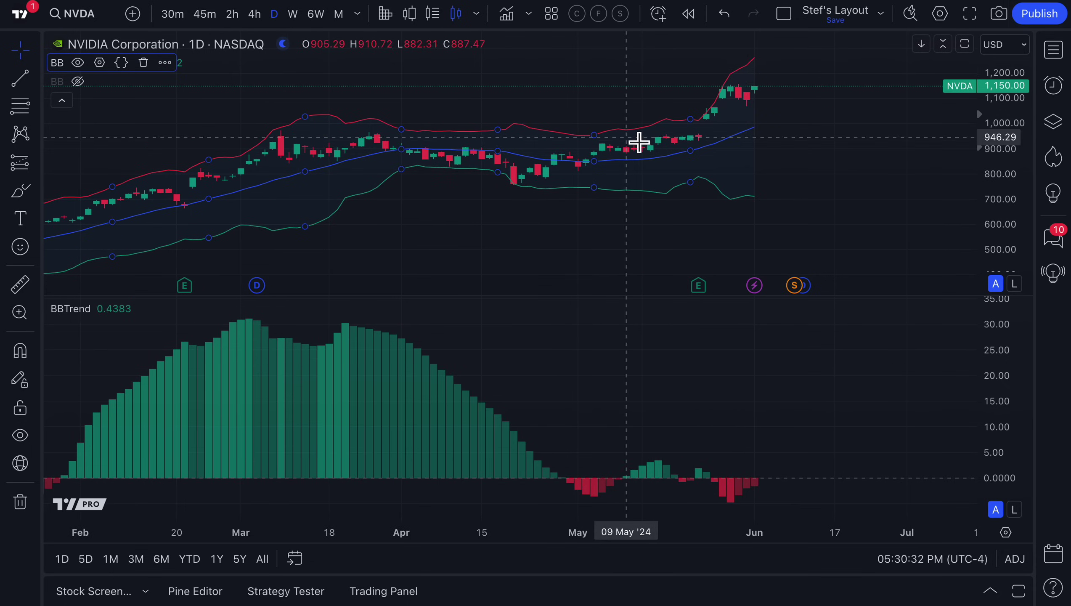
scroll(278, 456, "down", 1)
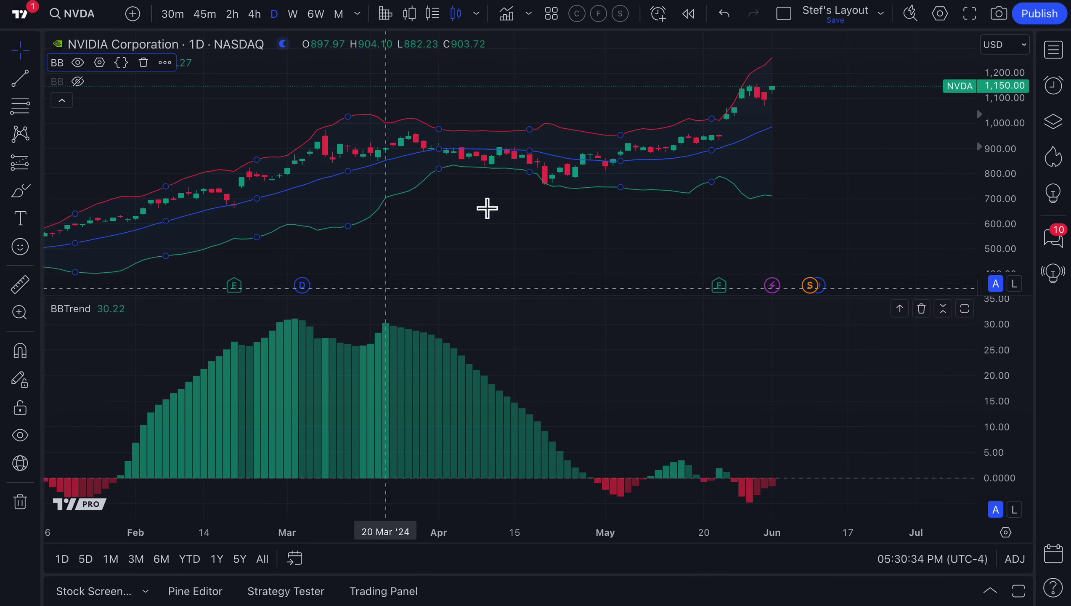
- Reset the Bollinger Bands StdDev to 2, keeping Length 20, and apply
double_click(569, 130)
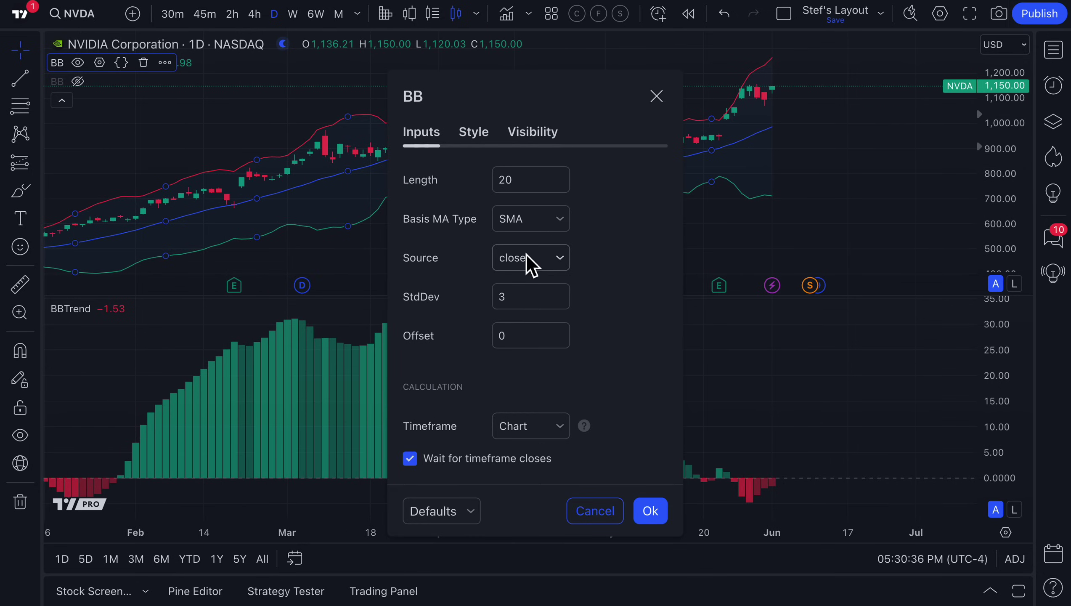
left_click(516, 297)
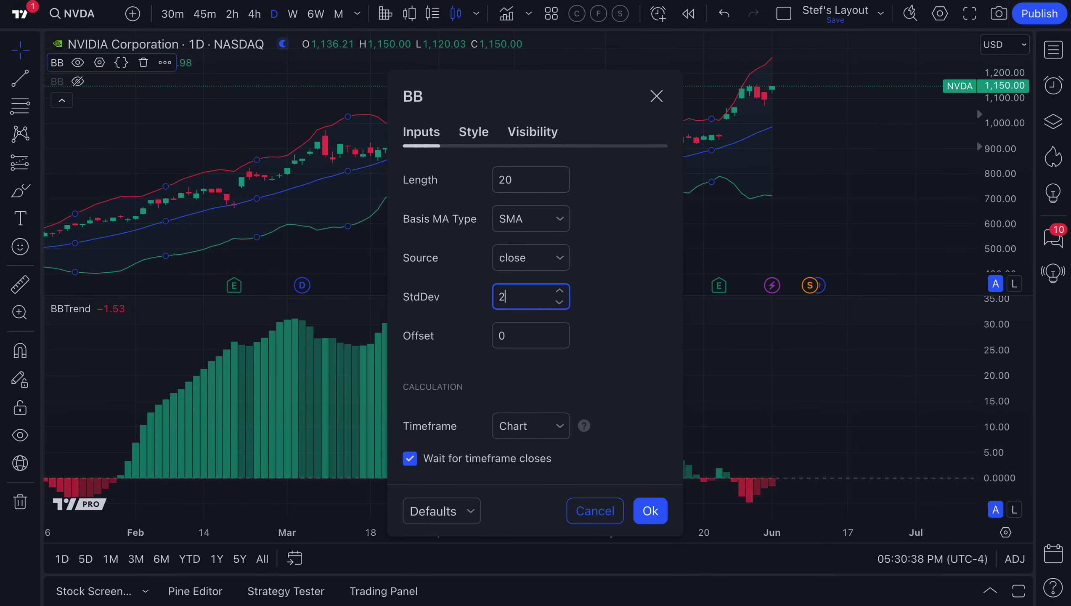
left_click(590, 275)
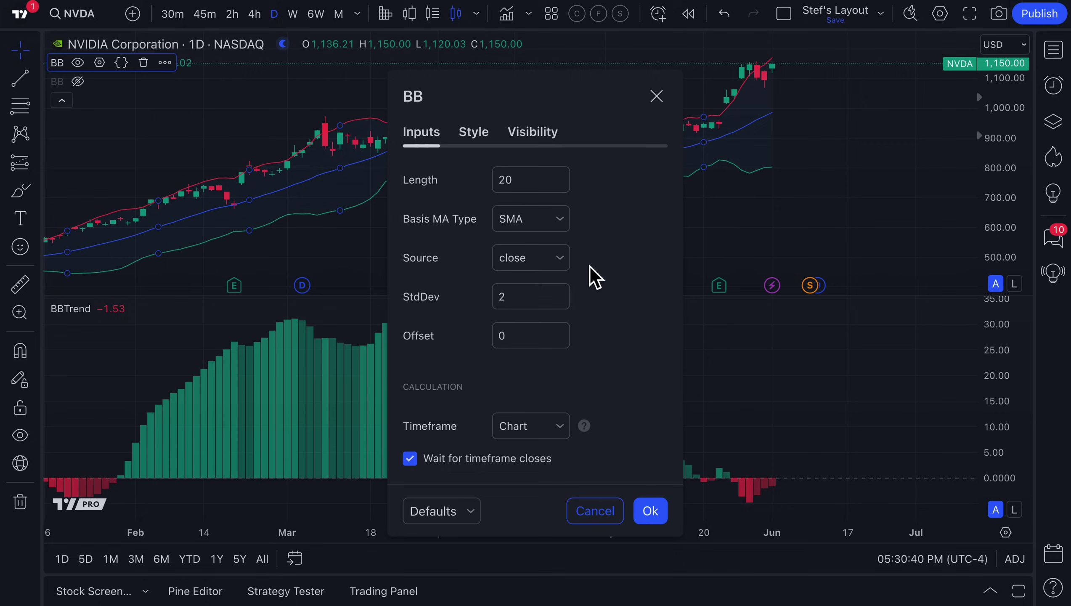
left_click(513, 185)
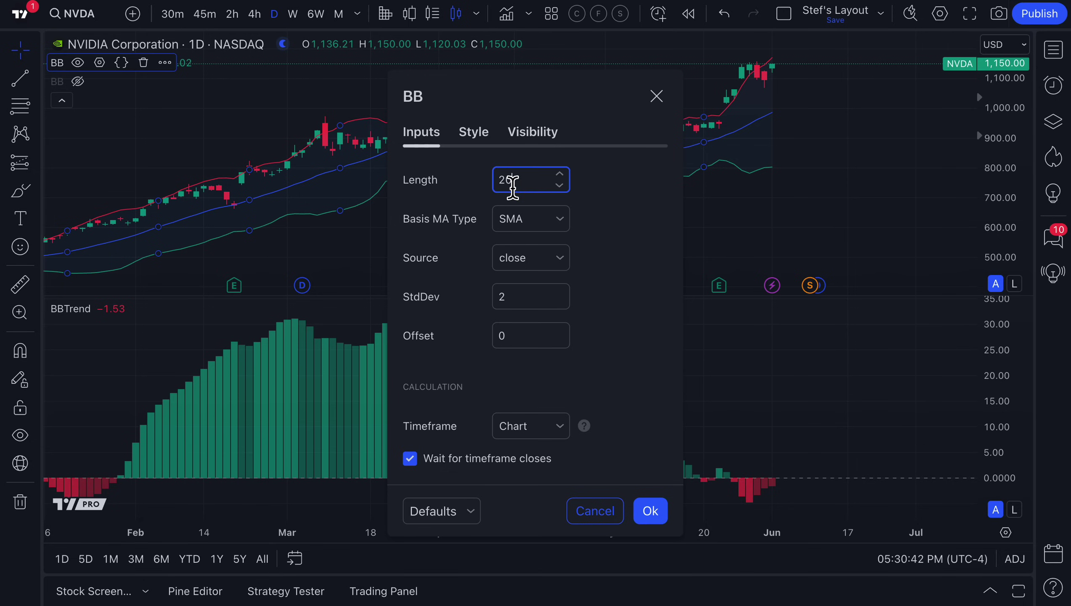
left_click(650, 510)
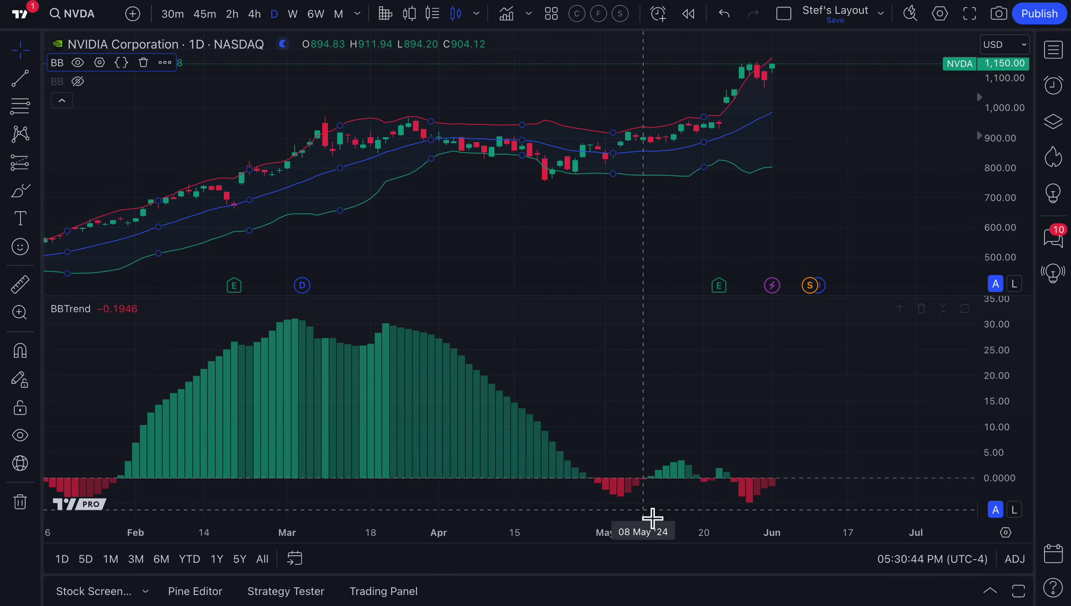
- Toggle the second Bollinger Bands overlay's visibility, leaving it shown on the chart
left_click(80, 86)
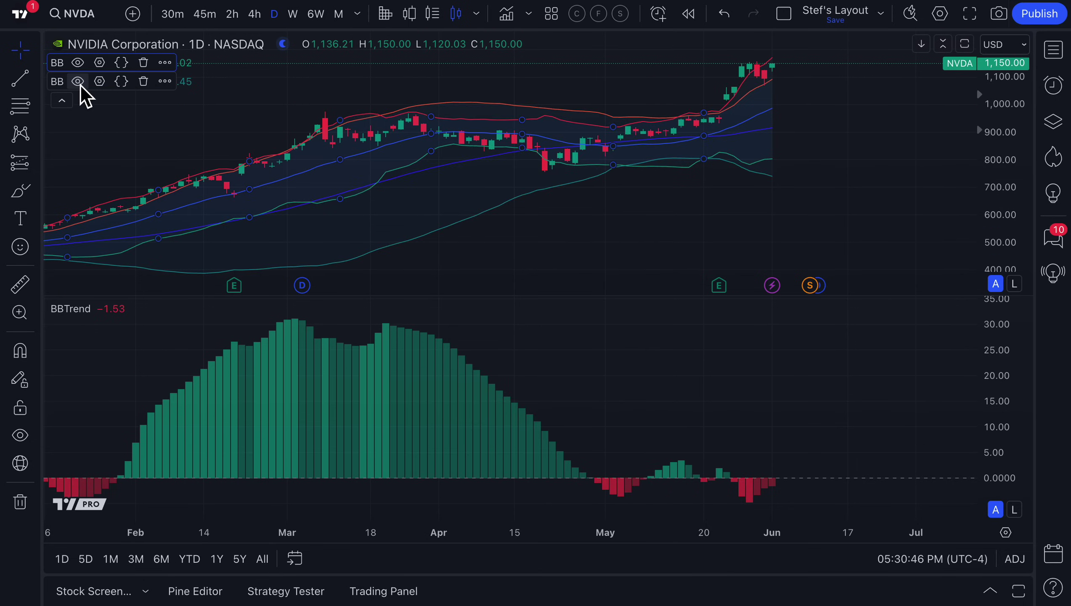
left_click(80, 86)
left_click(80, 85)
left_click(80, 85)
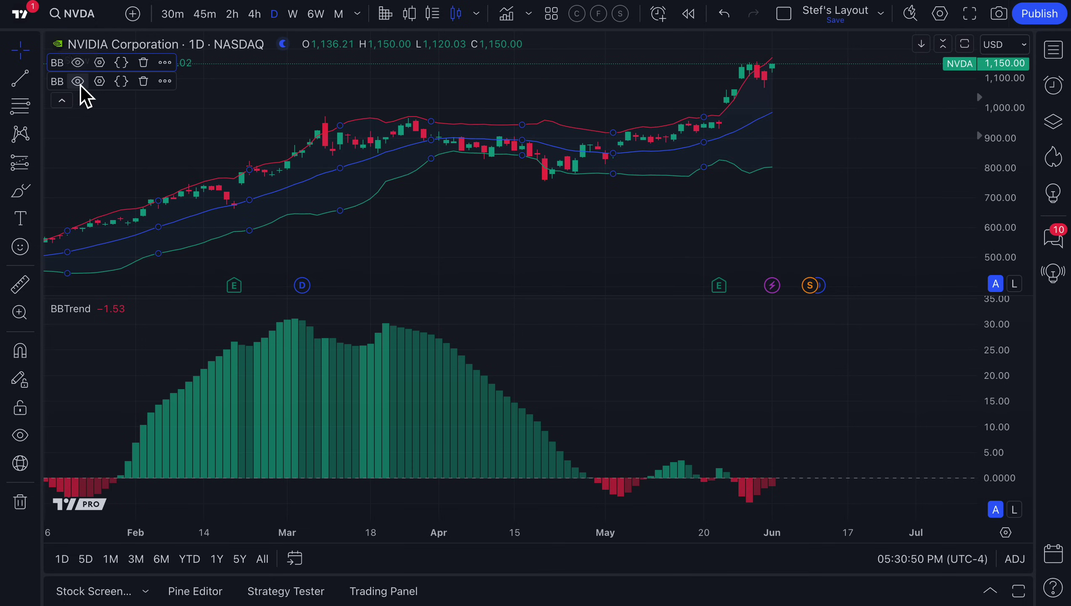
left_click(80, 86)
left_click(80, 85)
left_click(79, 85)
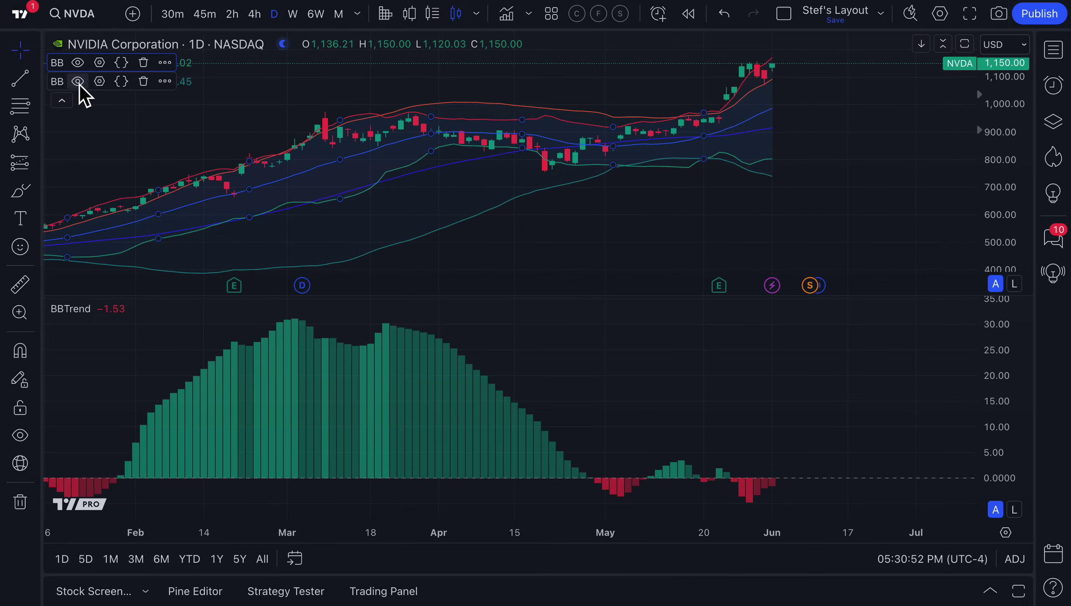
left_click(79, 84)
left_click(79, 84)
- Check both Bollinger Bands' lengths, 20 and 50, closing each settings dialog unchanged
left_click(104, 69)
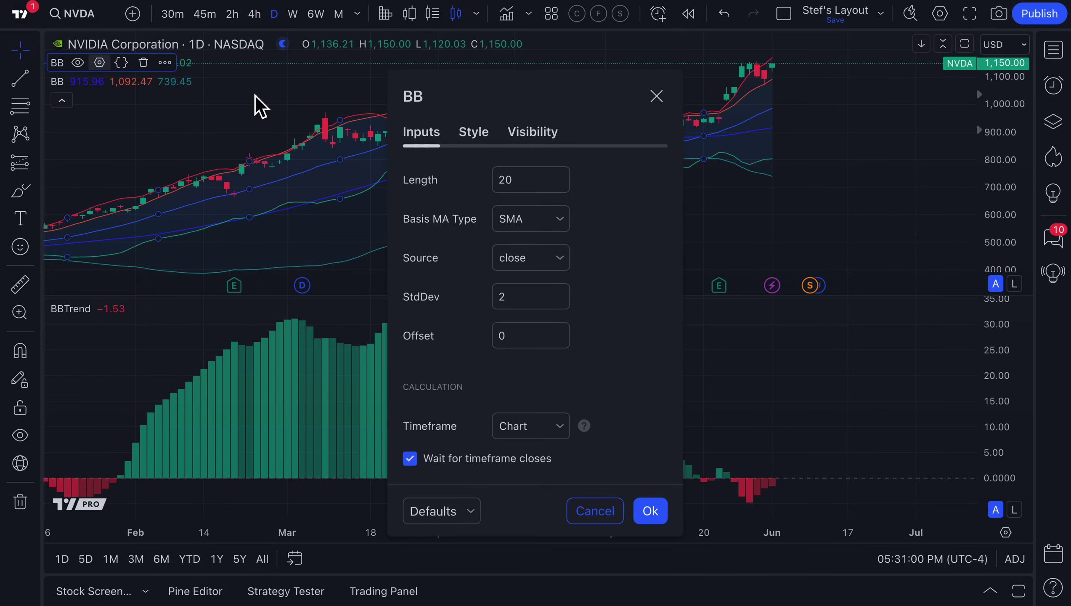
left_click(521, 182)
left_click_drag(521, 182, 500, 186)
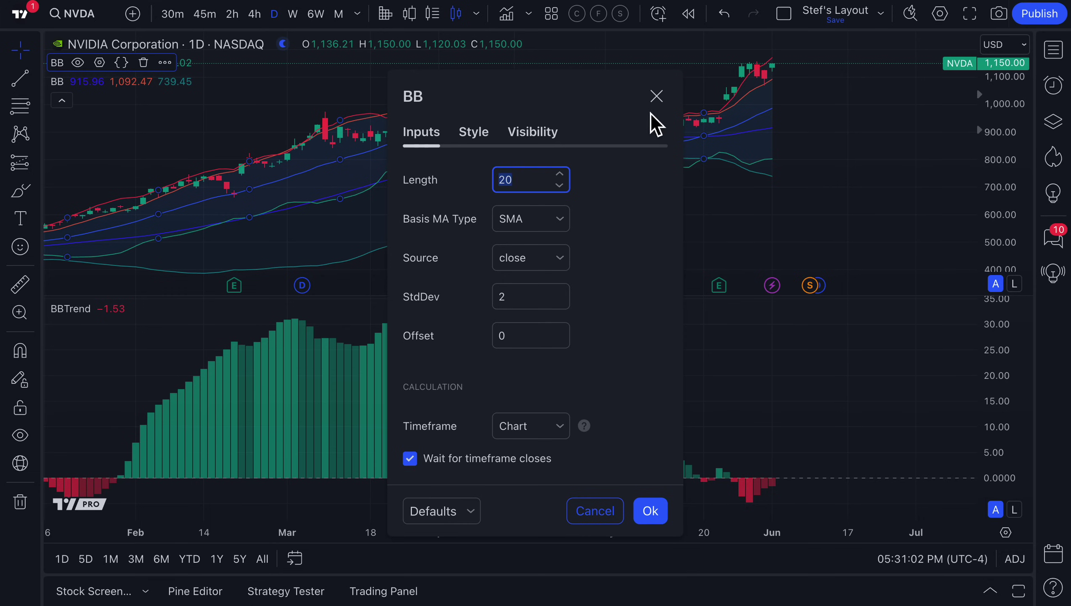
left_click(656, 96)
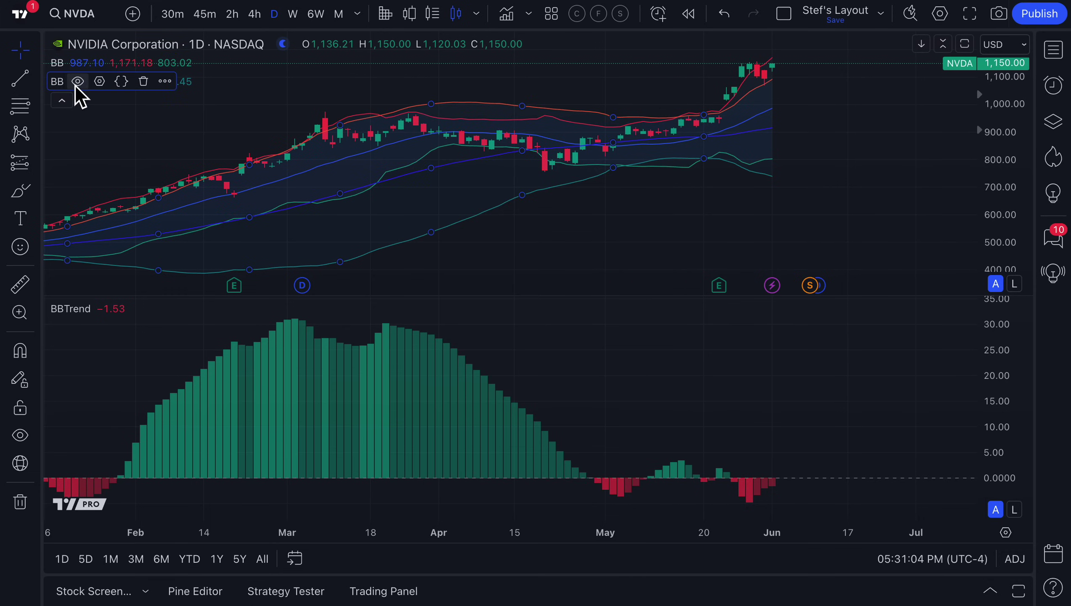
left_click(99, 82)
left_click(515, 187)
left_click_drag(514, 187, 499, 187)
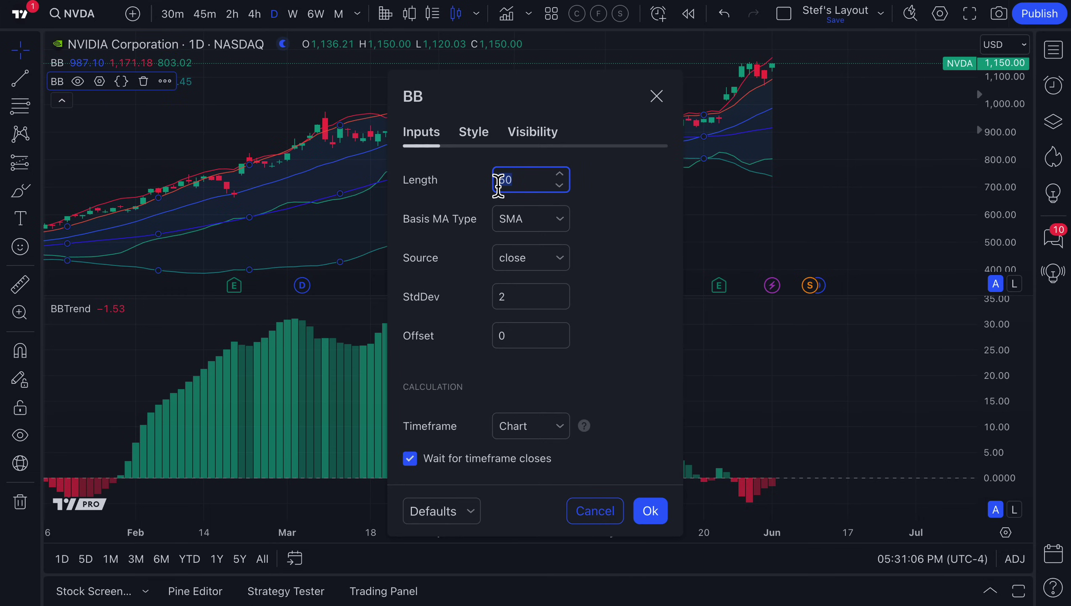
left_click(656, 96)
- Pan the chart to earlier dates and hide both Bollinger Bands overlays
scroll(481, 220, "up", 2)
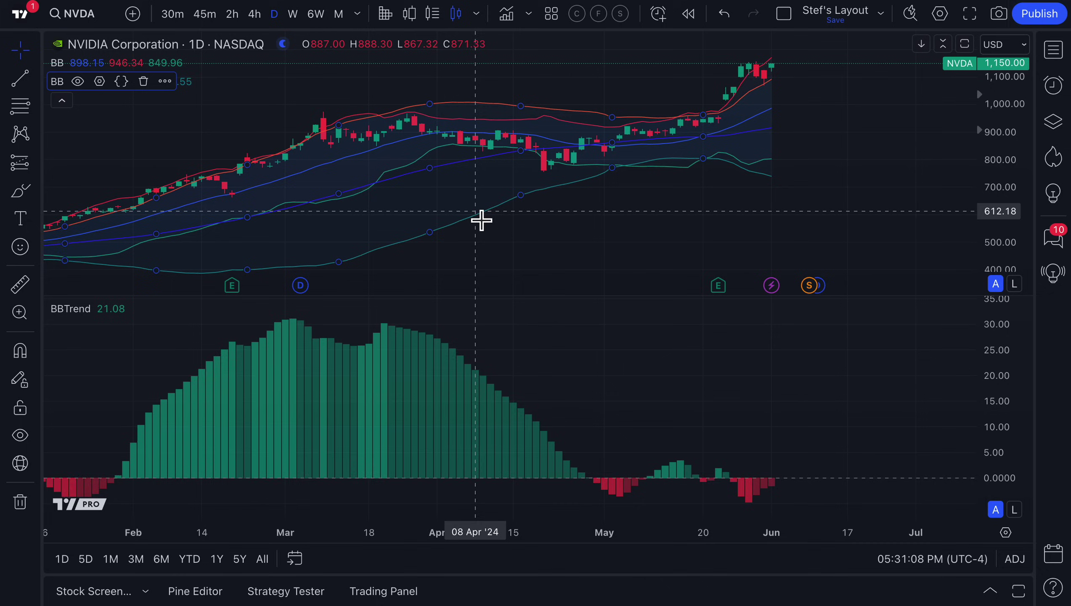
left_click_drag(476, 246, 566, 249)
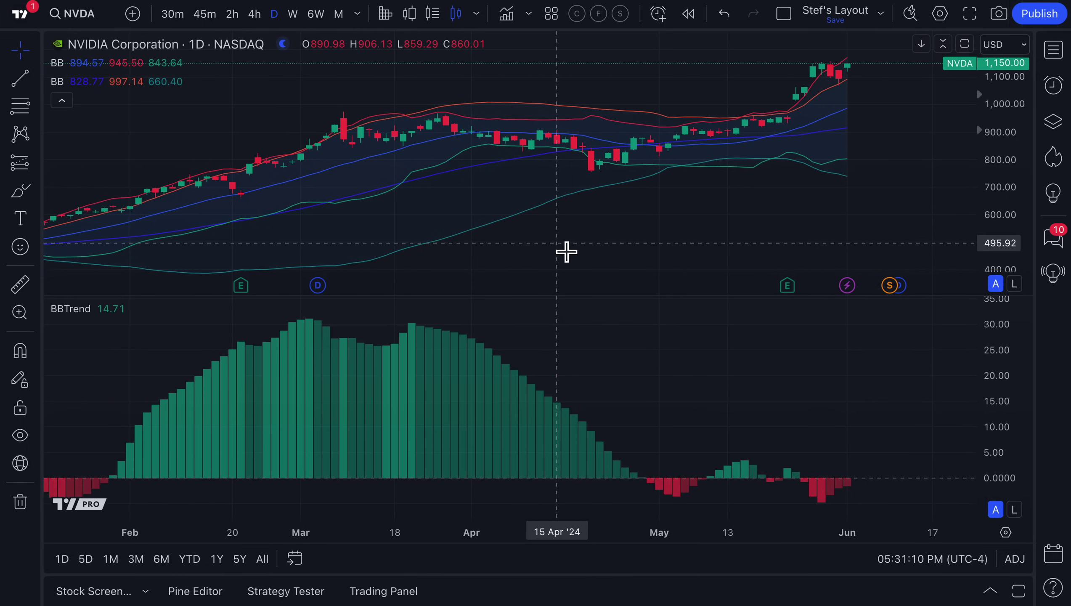
left_click(77, 62)
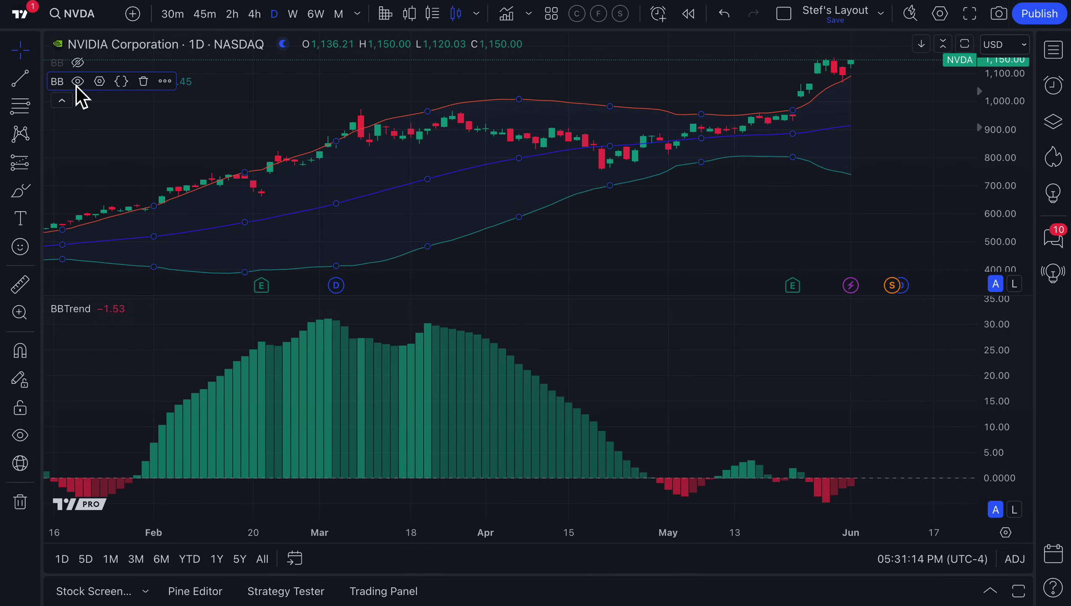
left_click(78, 82)
- Open the BBTrend settings showing Short BB Length 20, Long BB Length 50 and StdDev 2
scroll(417, 405, "down", 2)
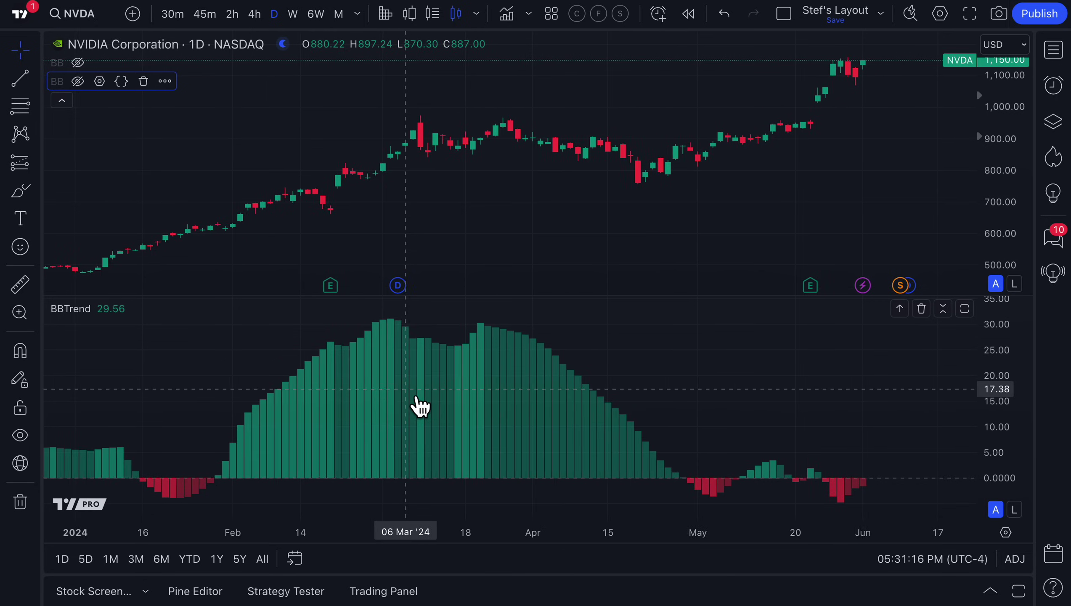
scroll(417, 403, "down", 2)
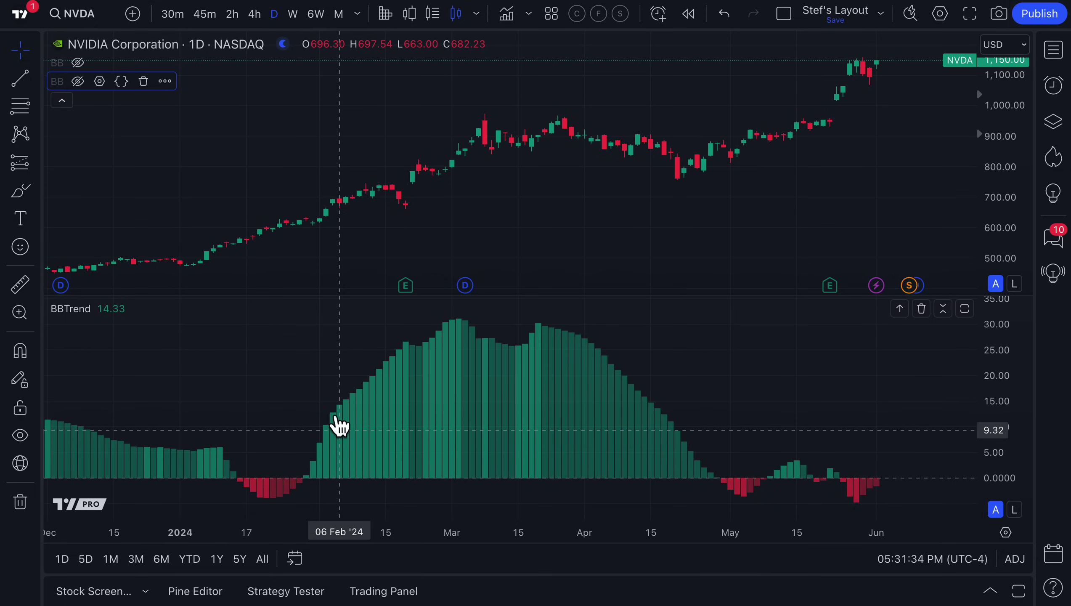
double_click(420, 395)
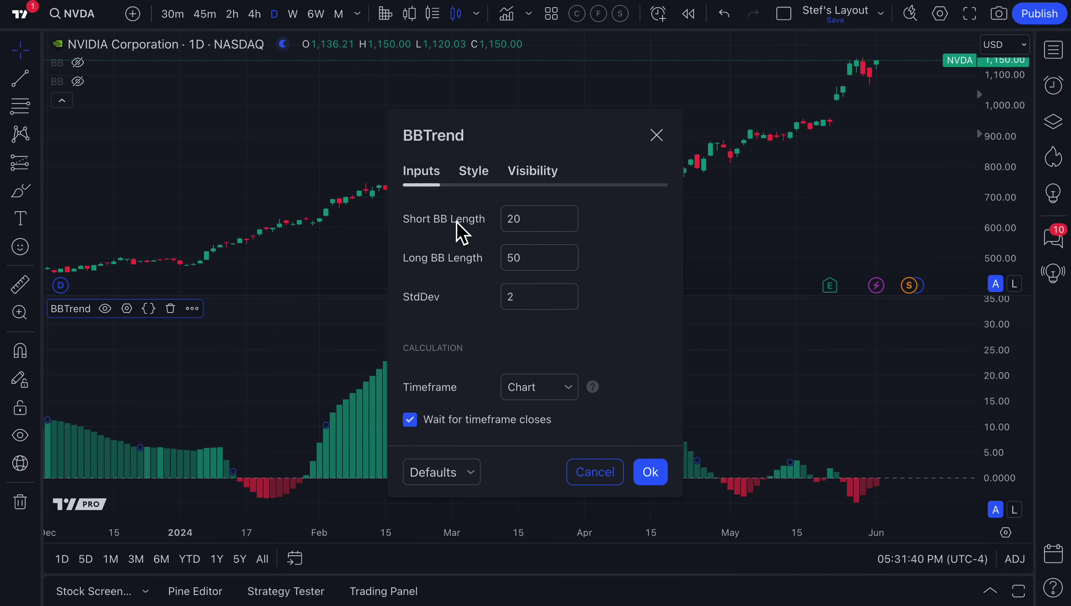
- Confirm BBTrend lengths 20/50 with StdDev 2, then unhide the first Bollinger Bands
left_click(533, 221)
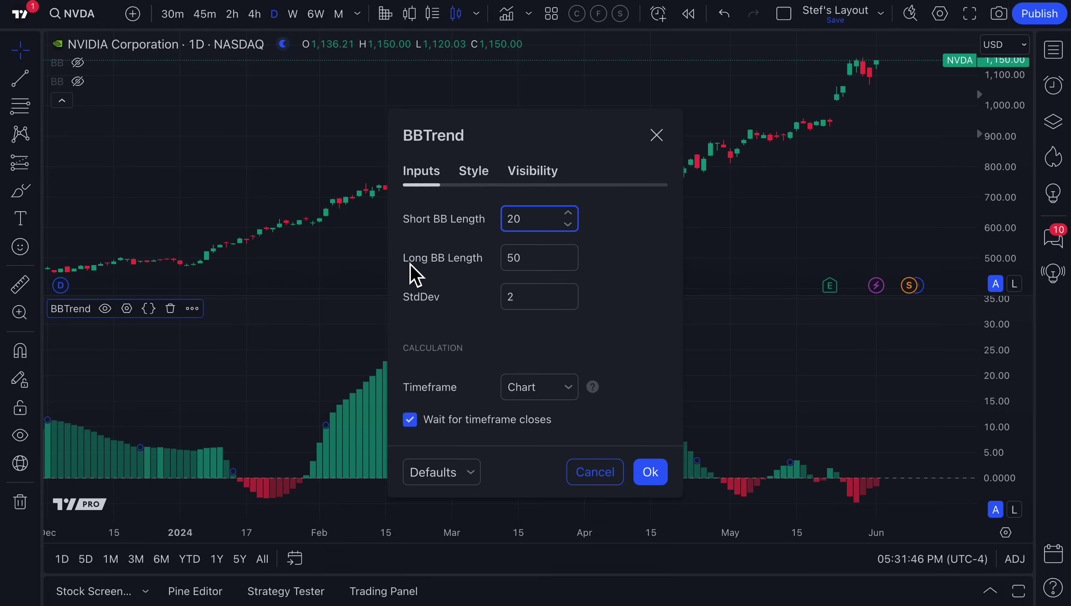
left_click(537, 260)
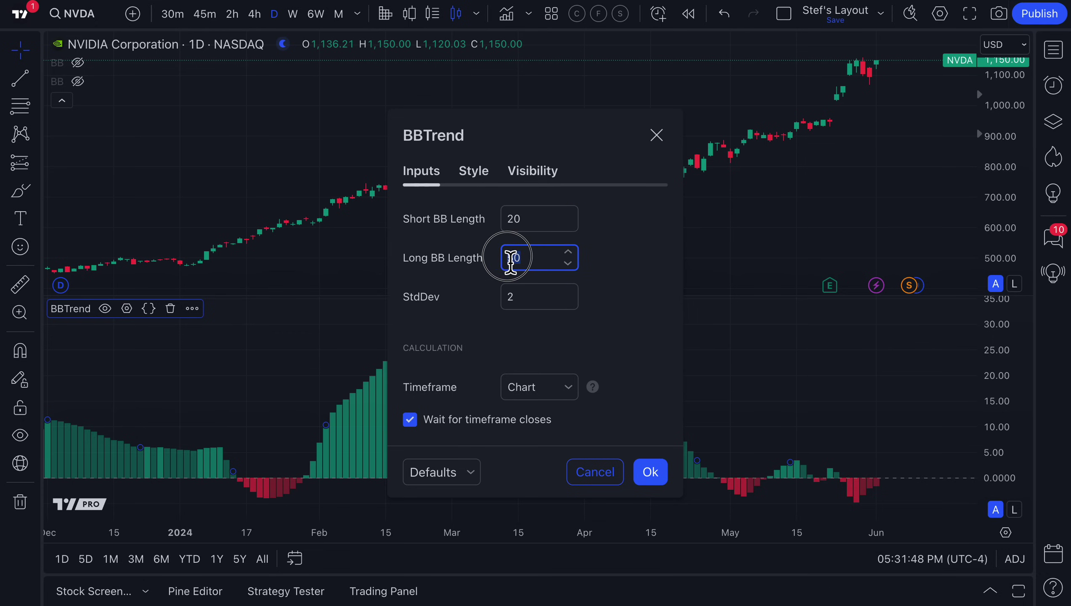
double_click(524, 298)
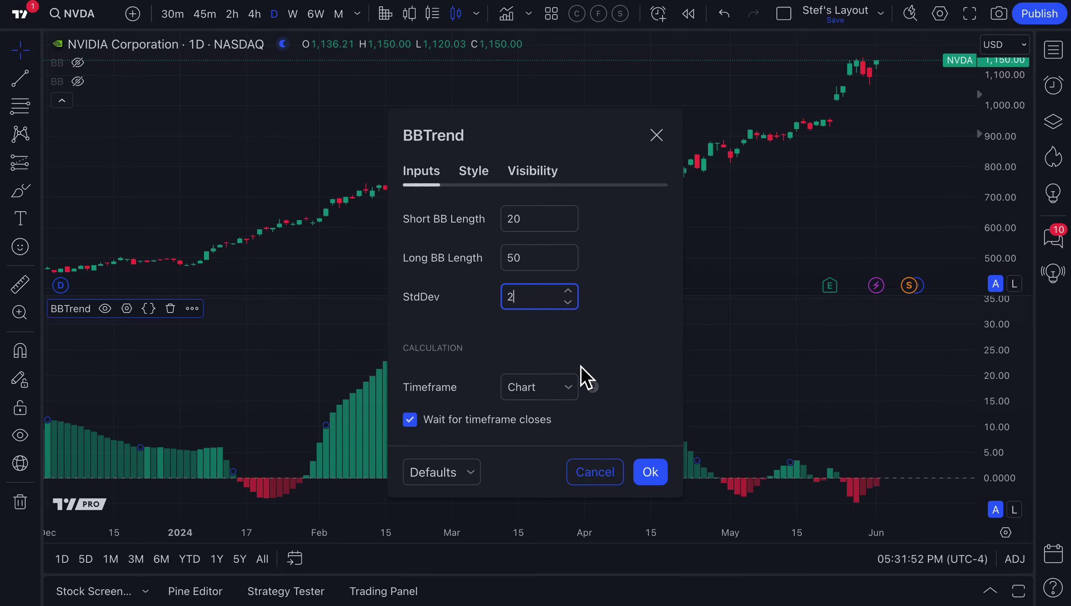
left_click(652, 475)
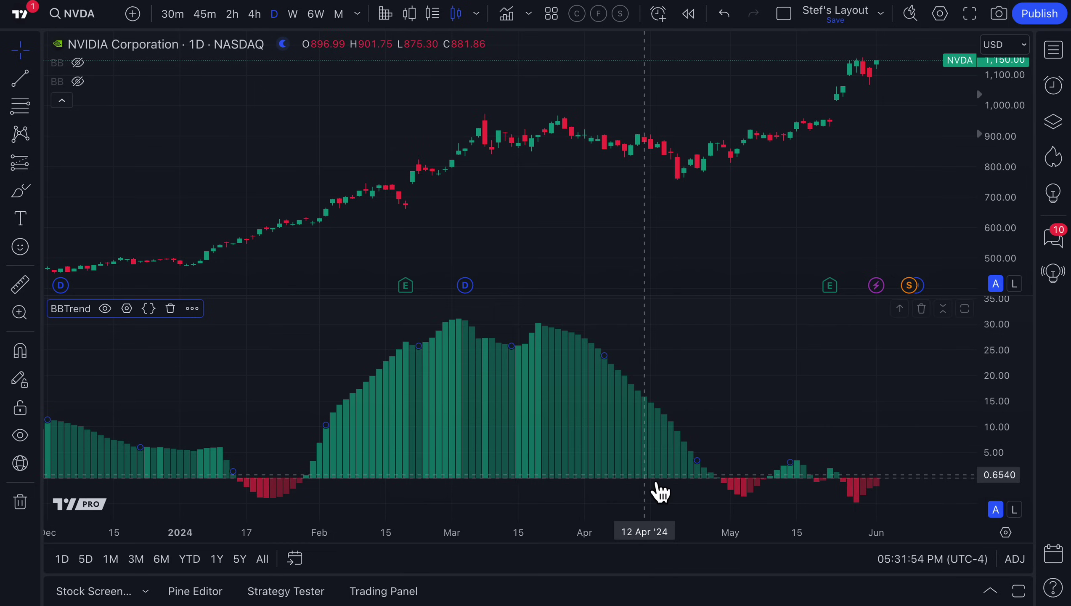
left_click(79, 63)
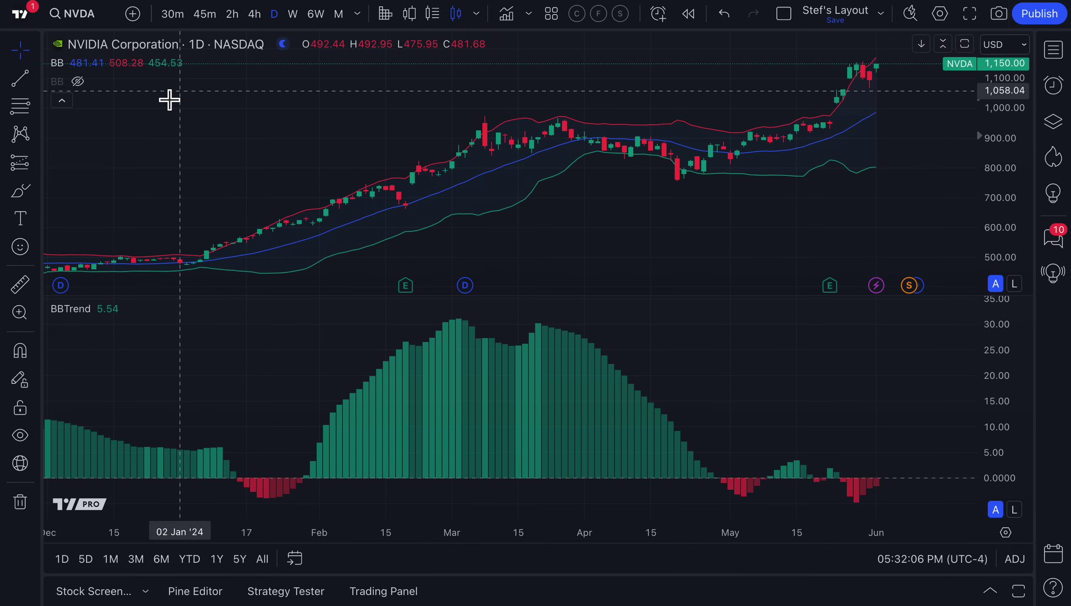
- Unhide the second Bollinger Bands overlay so the 20 and 50 band sets both show over NVDA
left_click(79, 82)
scroll(463, 169, "up", 3)
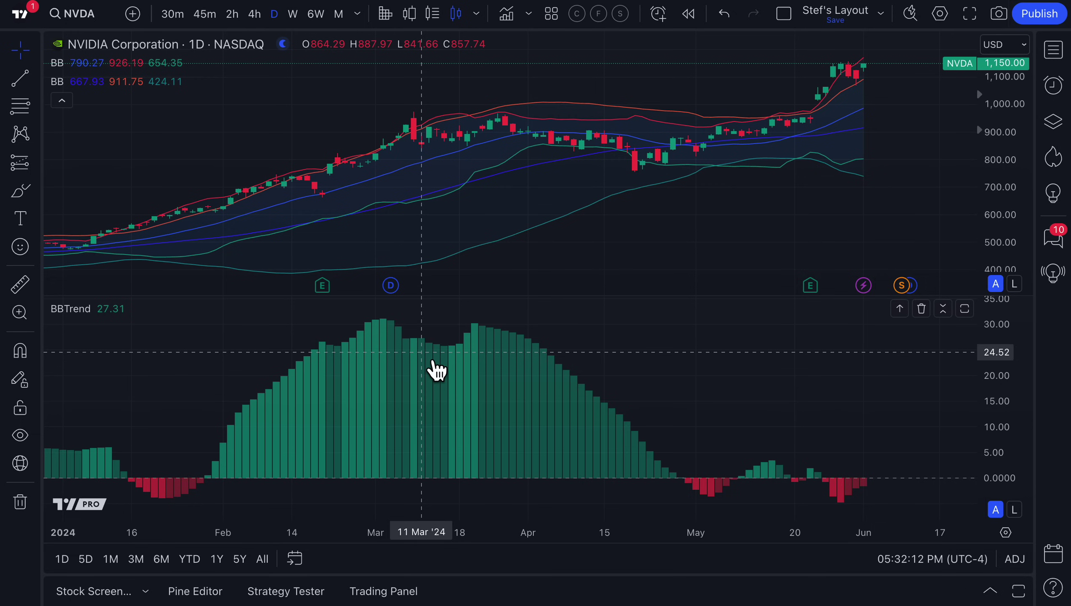
scroll(676, 171, "down", 2)
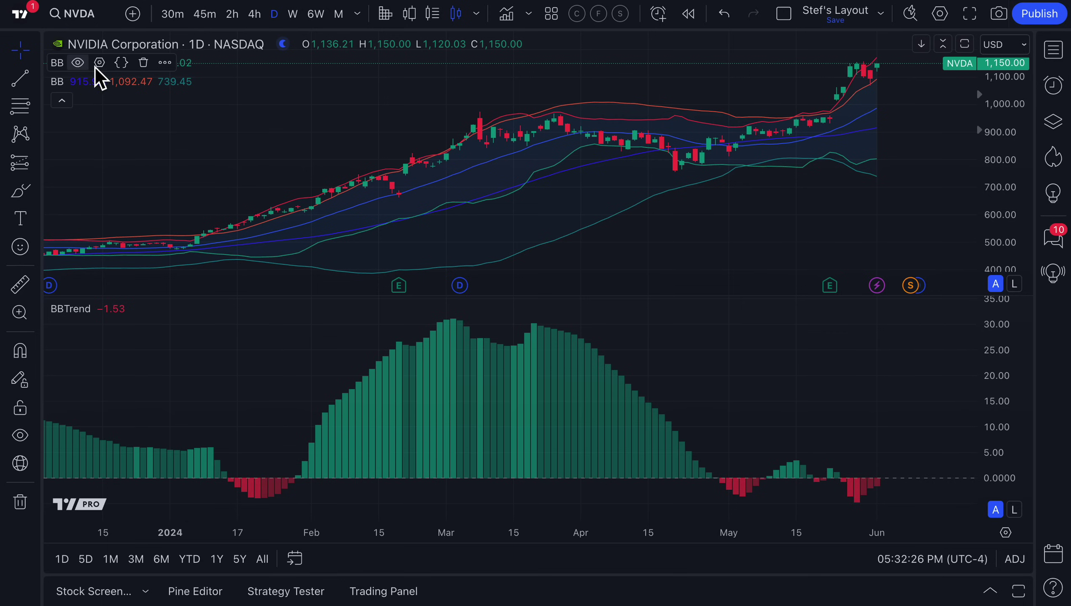
left_click(99, 63)
left_click(655, 97)
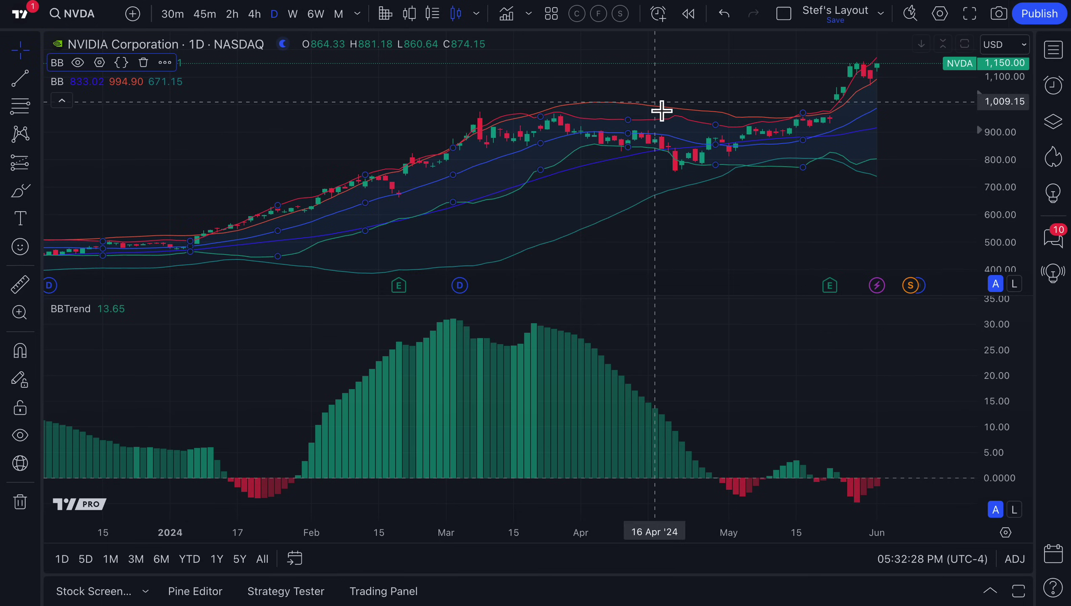
left_click(100, 82)
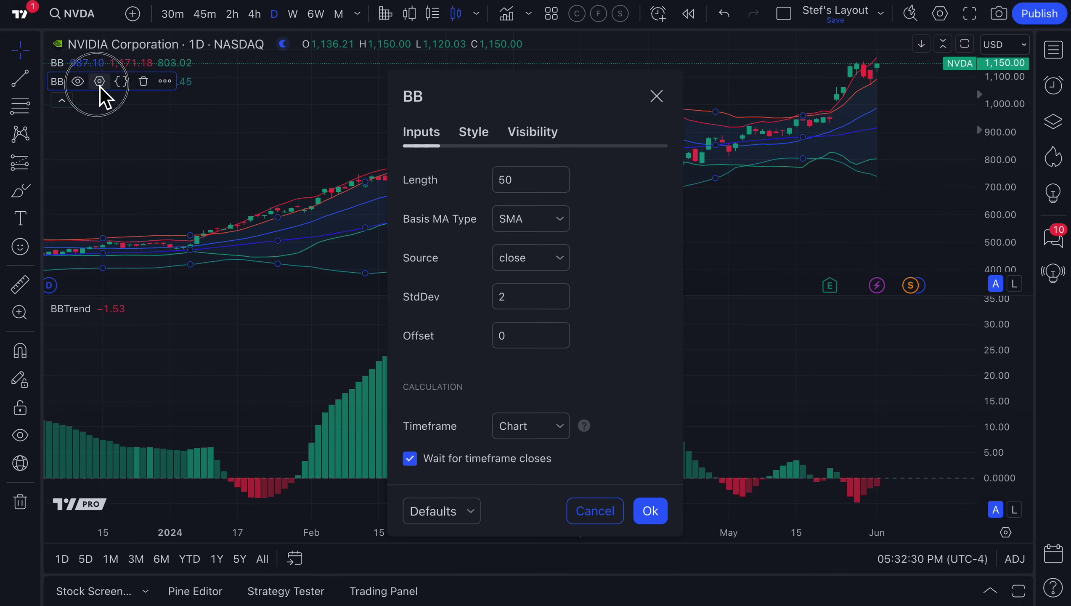
left_click(656, 97)
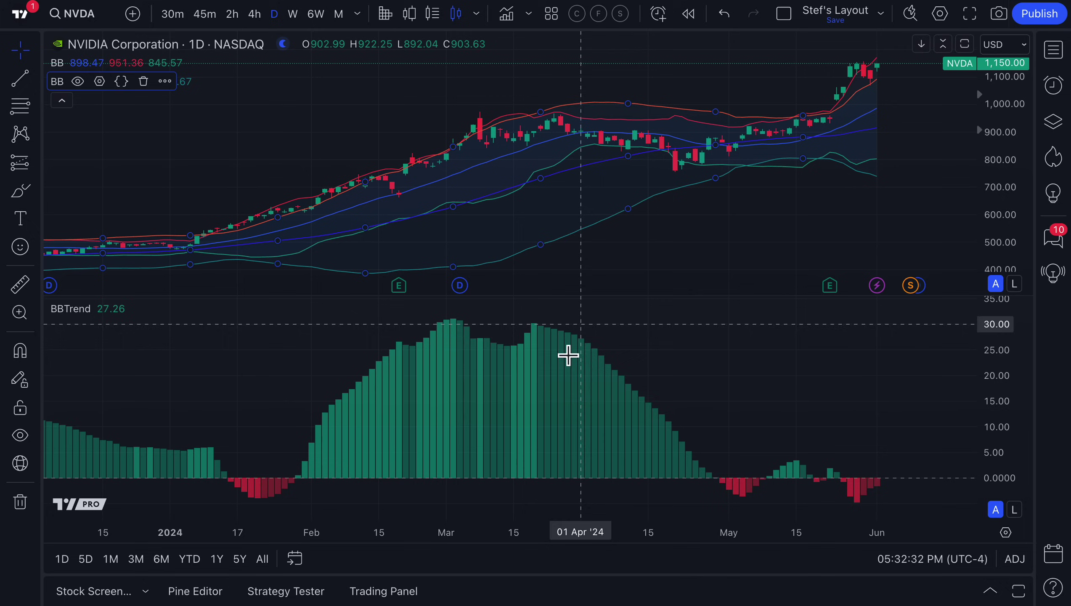
left_click(519, 423)
scroll(524, 426, "left", 5)
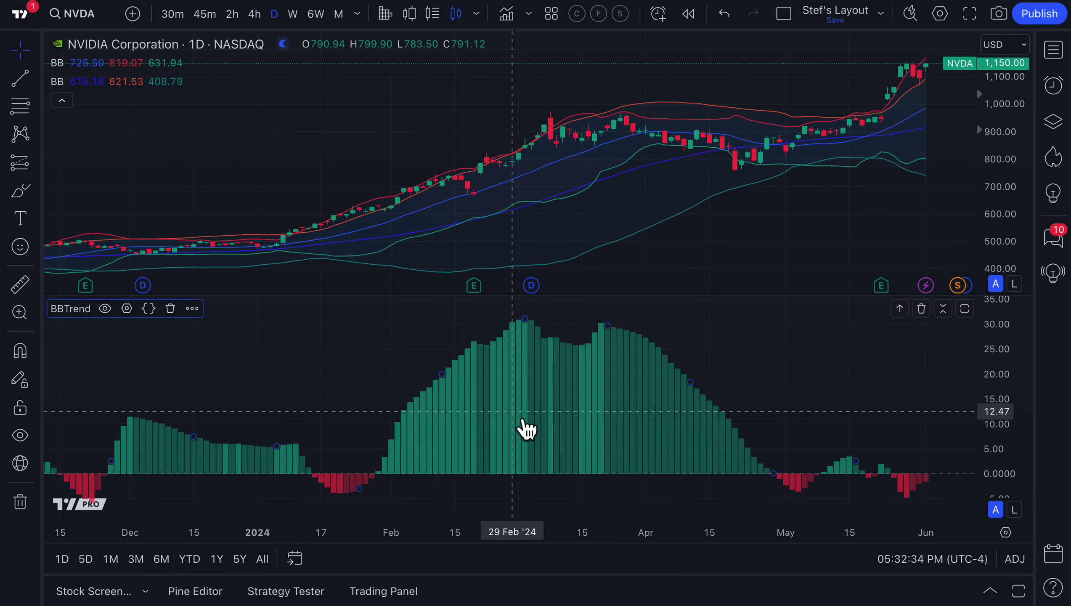
scroll(525, 428, "down", 3)
left_click(466, 371)
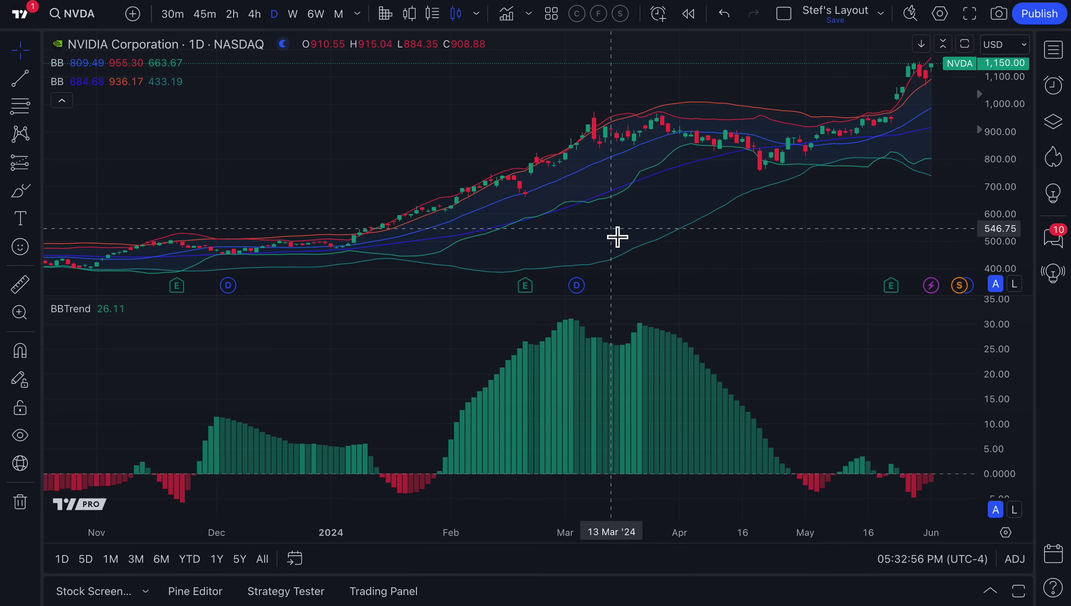
- Switch to the Brush tool, try an orange loop around the Feb–Mar candles, then remove it
left_click(29, 192)
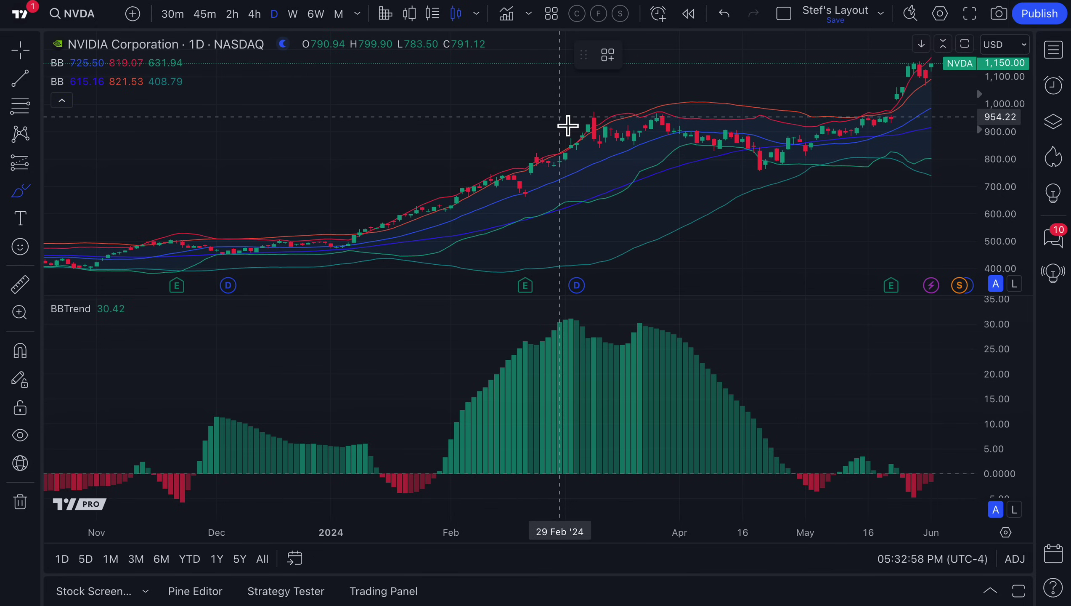
mouse_move(557, 128)
left_mouse_down()
mouse_move(449, 193)
mouse_move(505, 211)
mouse_move(656, 140)
mouse_move(549, 125)
mouse_move(508, 147)
left_mouse_up()
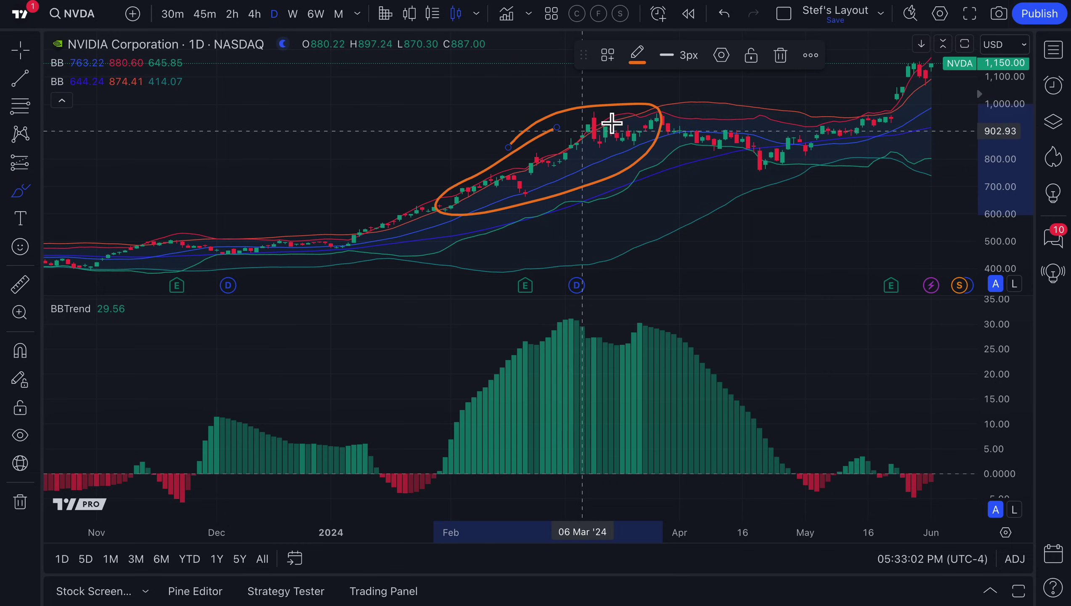
key("Delete")
- Draw orange loops around the Feb–Mar candles and near the lower band, then undo them all
left_click(610, 194)
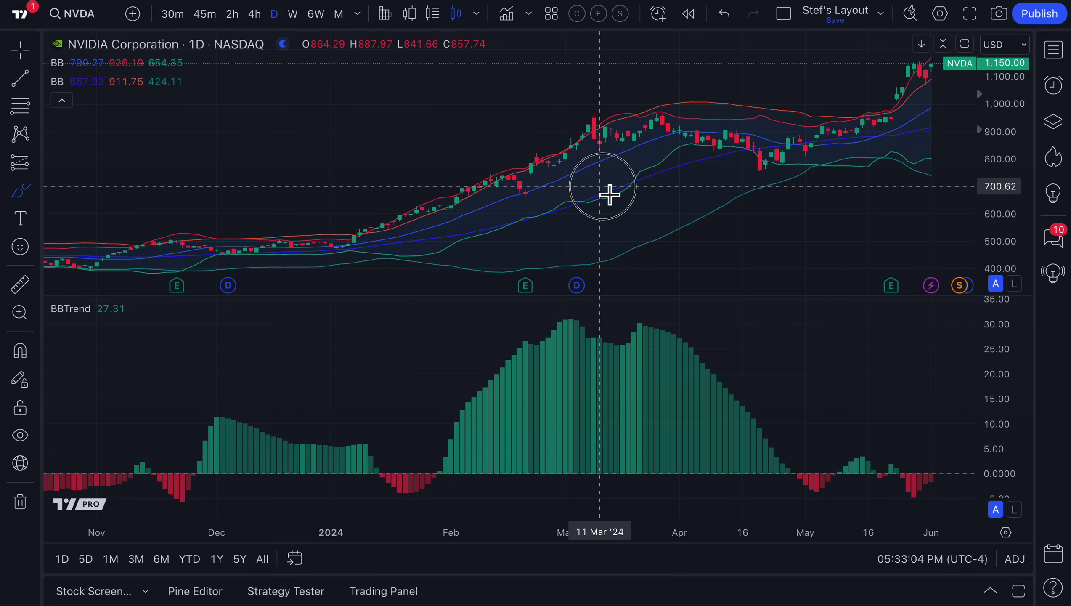
mouse_move(609, 194)
left_mouse_down()
mouse_move(490, 253)
mouse_move(643, 285)
mouse_move(577, 172)
left_mouse_up()
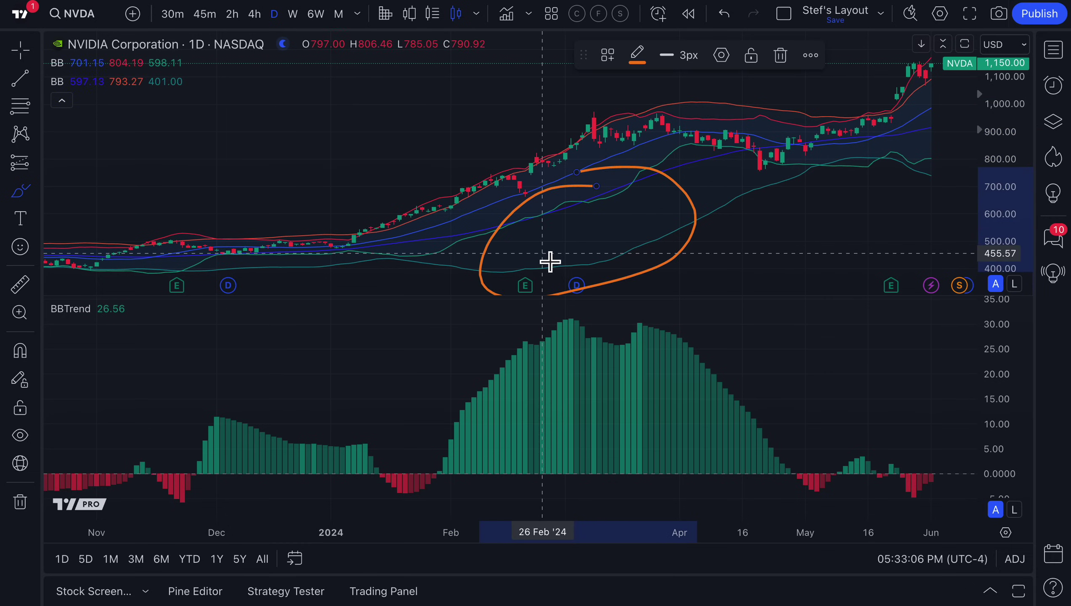
mouse_move(525, 255)
left_mouse_down()
mouse_move(536, 232)
mouse_move(586, 247)
mouse_move(660, 230)
left_mouse_up()
key("ctrl+z")
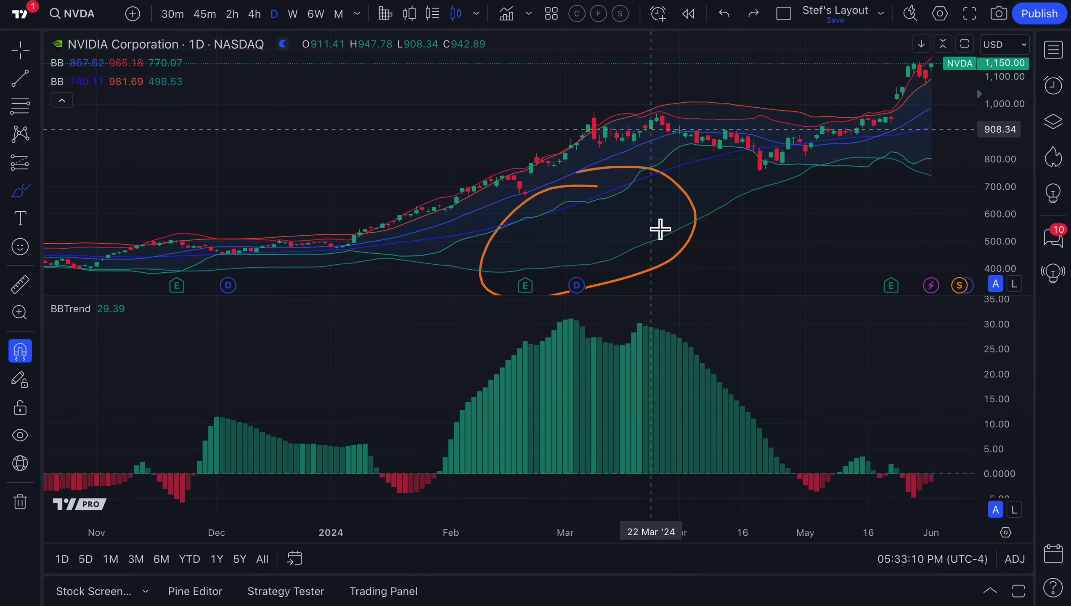
key("ctrl+z")
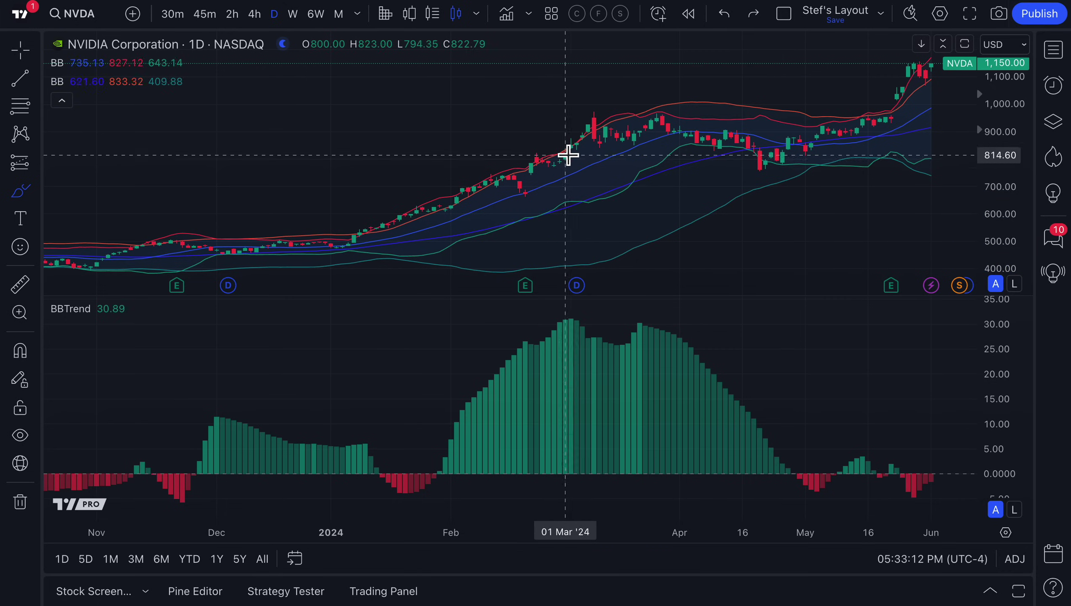
mouse_move(556, 134)
left_mouse_down()
mouse_move(473, 183)
mouse_move(611, 149)
mouse_move(559, 143)
left_mouse_up()
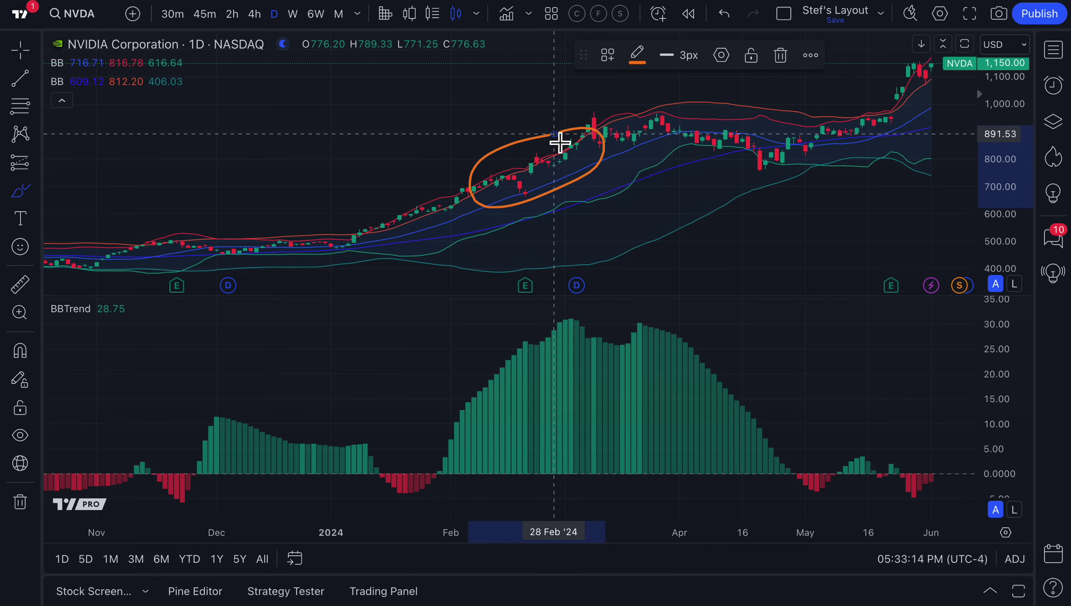
key("Delete")
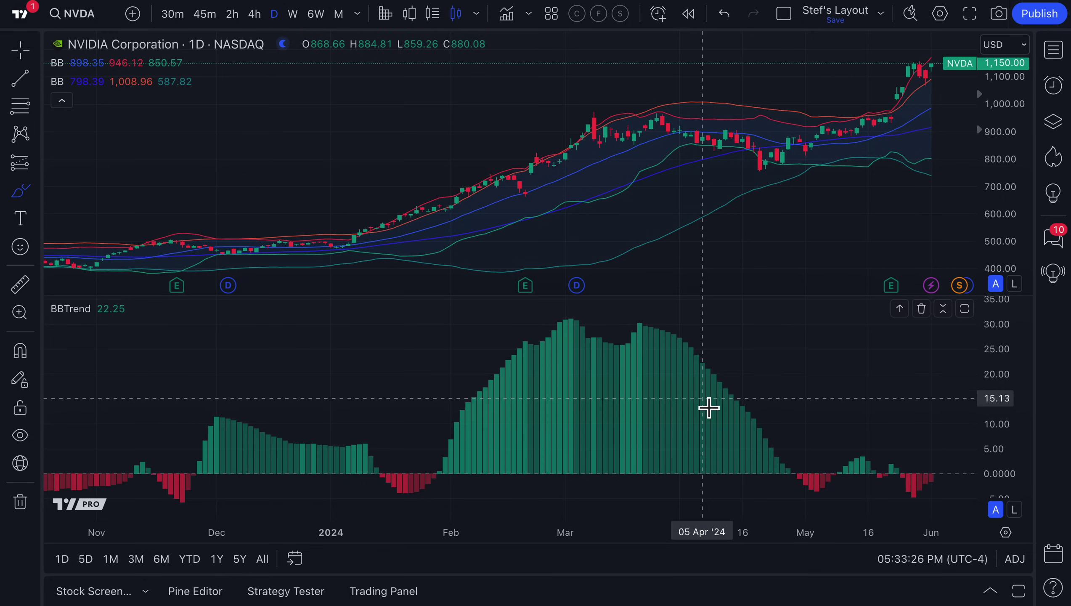
- Change the chart symbol to TSLA
left_click(72, 14)
type("TSLA")
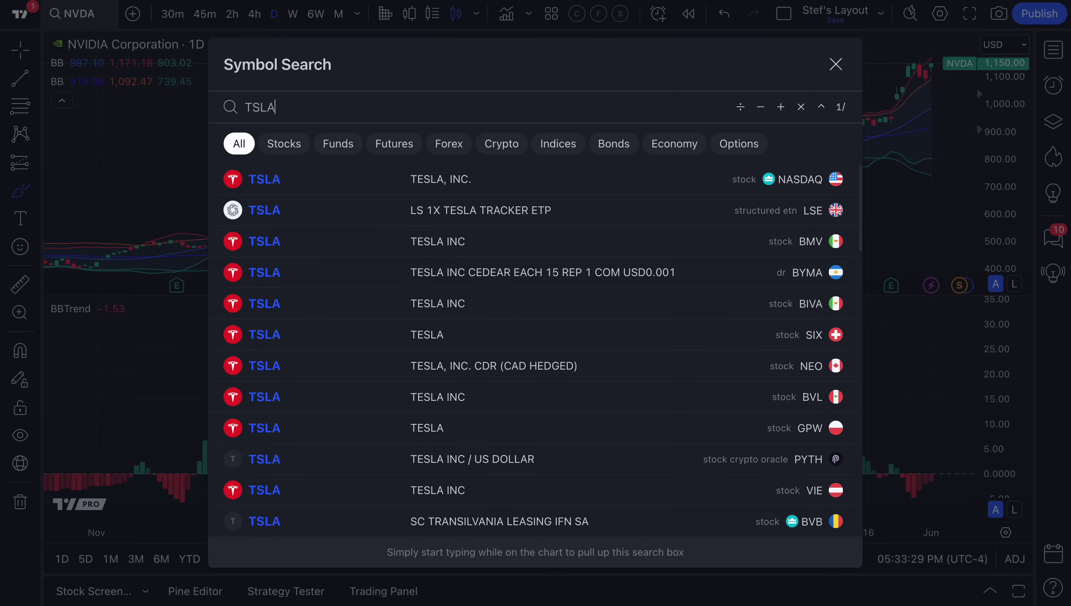
key("Return")
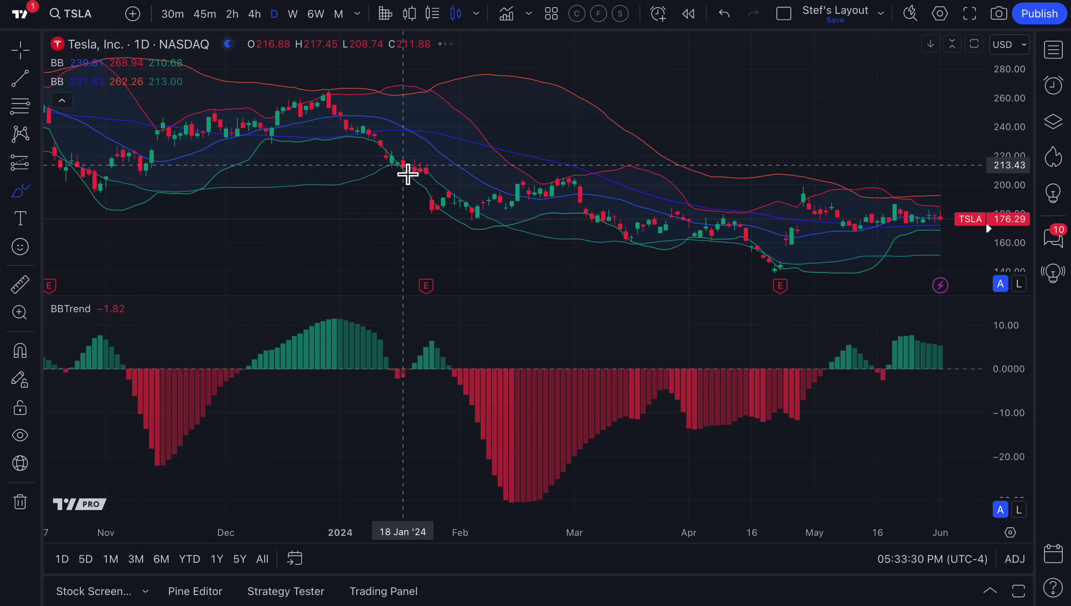
scroll(505, 311, "down", 5)
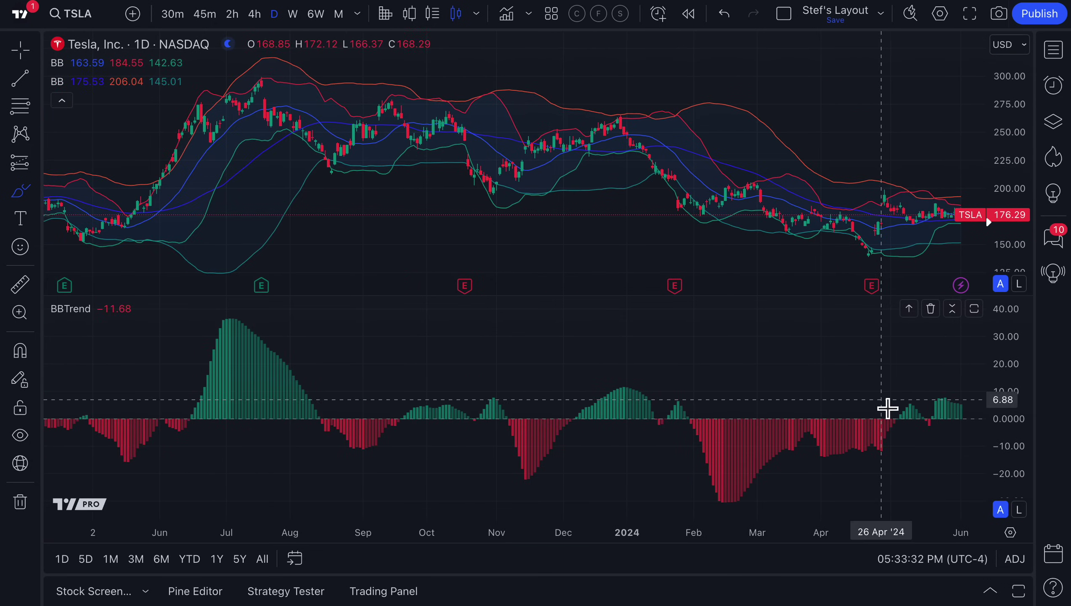
- With the crosshair tool, pan the chart left to leave empty space after the latest candles
left_click(16, 52)
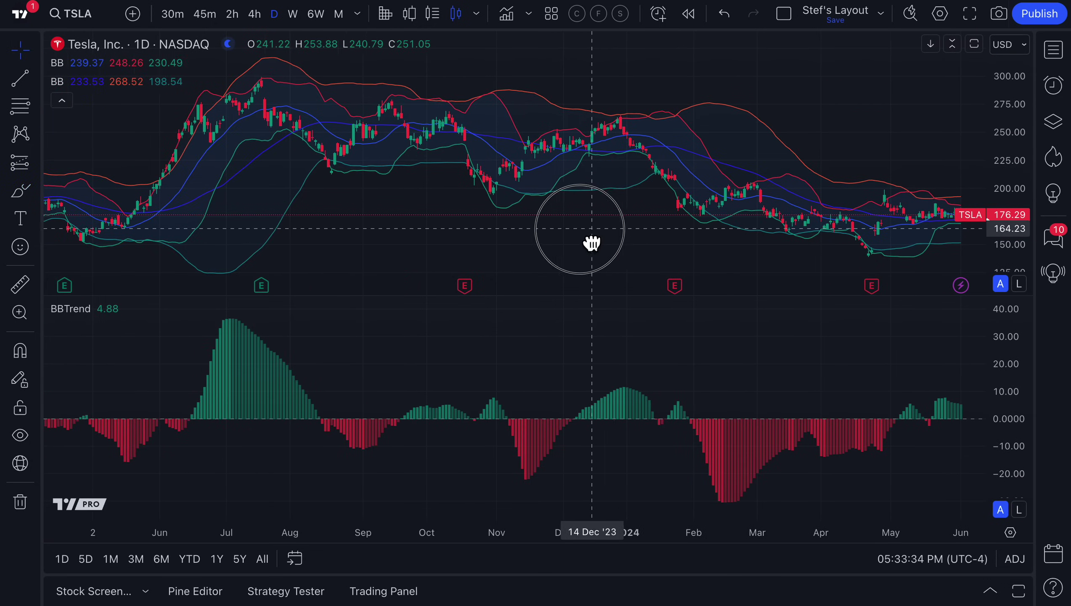
left_click_drag(586, 239, 443, 241)
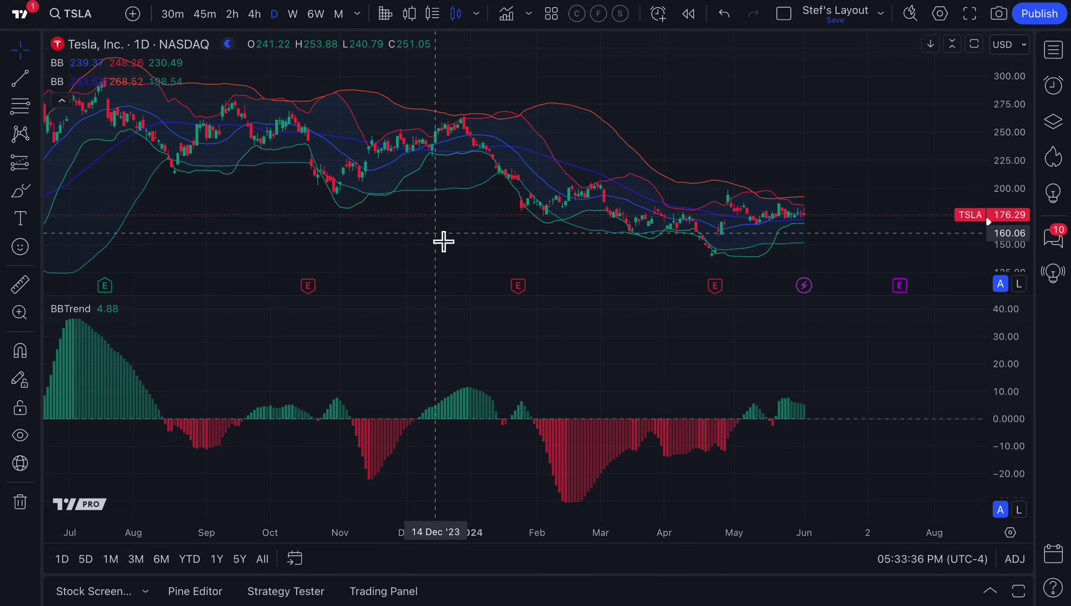
scroll(444, 240, "up", 1)
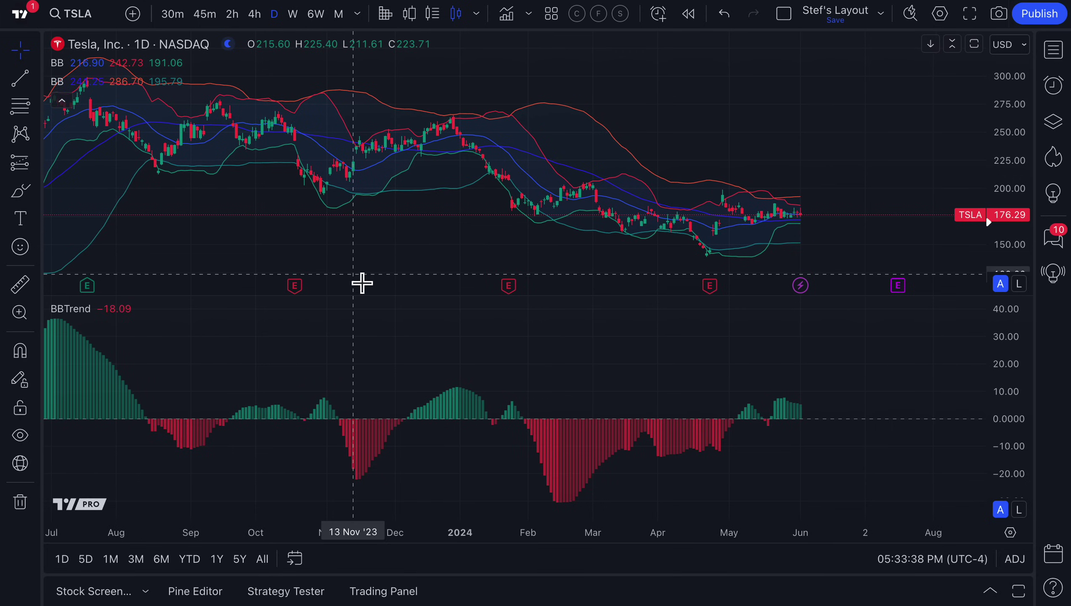
left_click(126, 309)
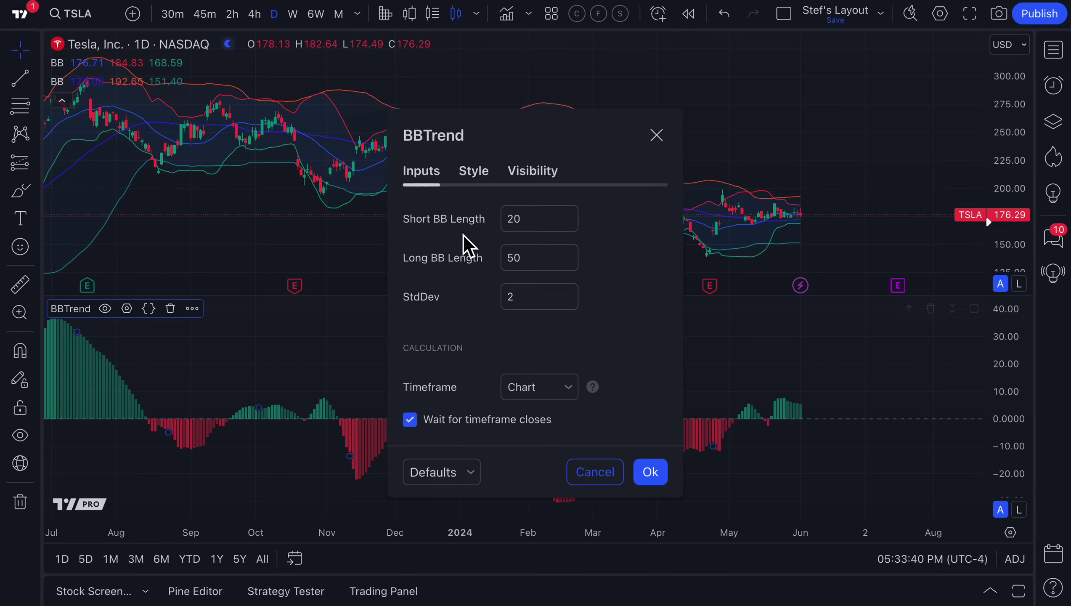
double_click(531, 219)
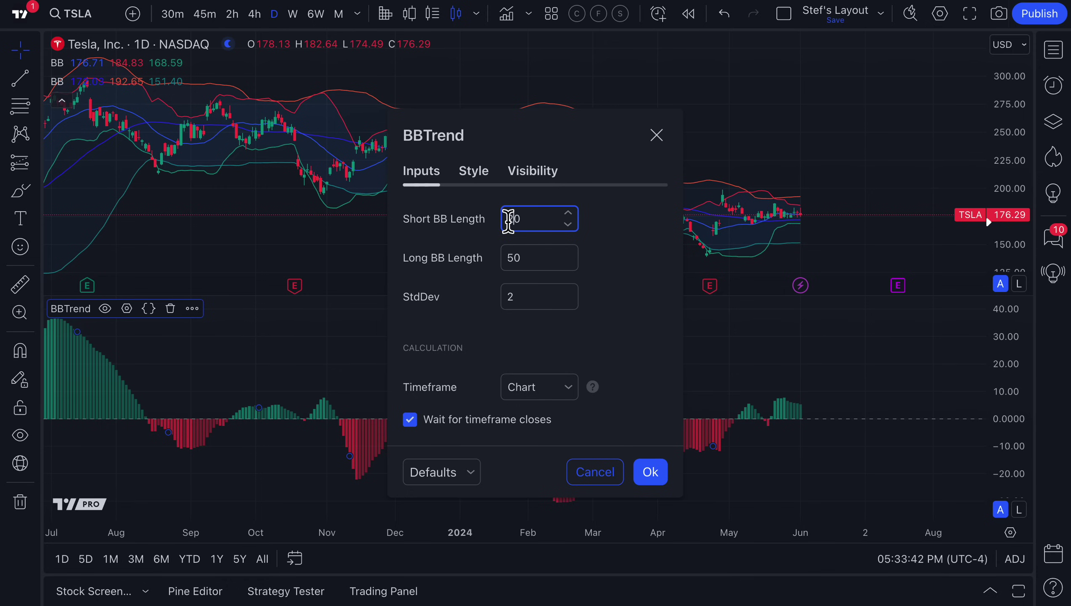
left_click(530, 256)
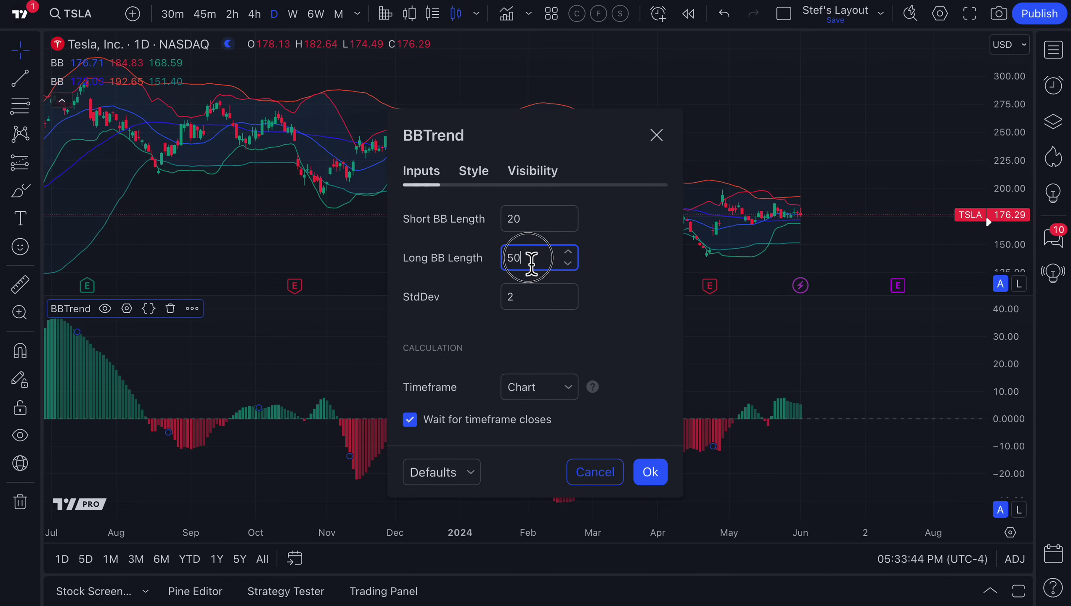
double_click(507, 258)
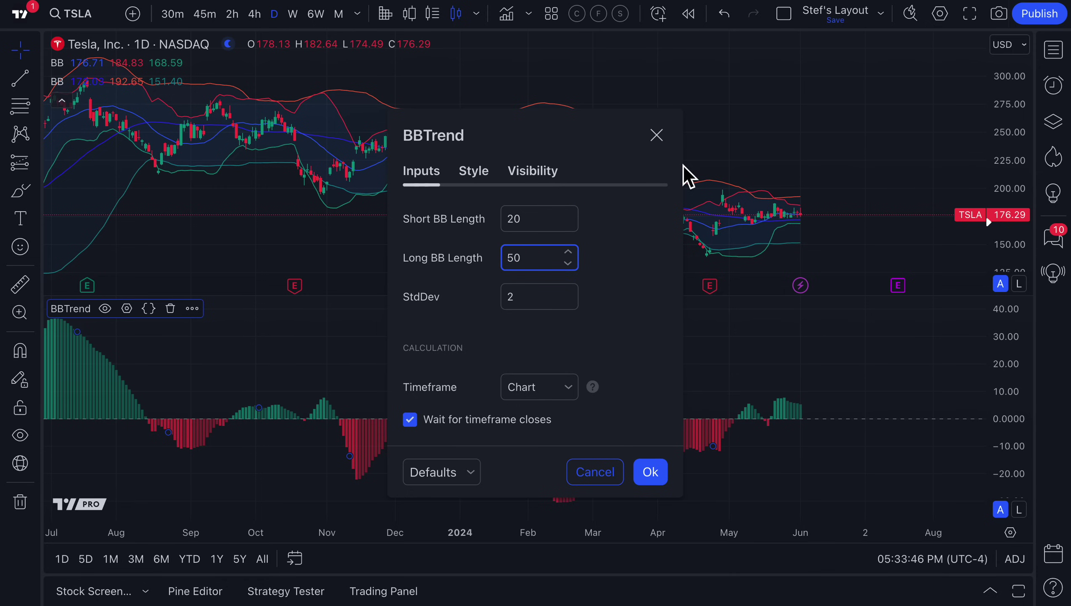
left_click(657, 137)
- Rescale the BBTrend pane to span -40 to 60, then draw and undo two orange loops on price
scroll(514, 208, "down", 5)
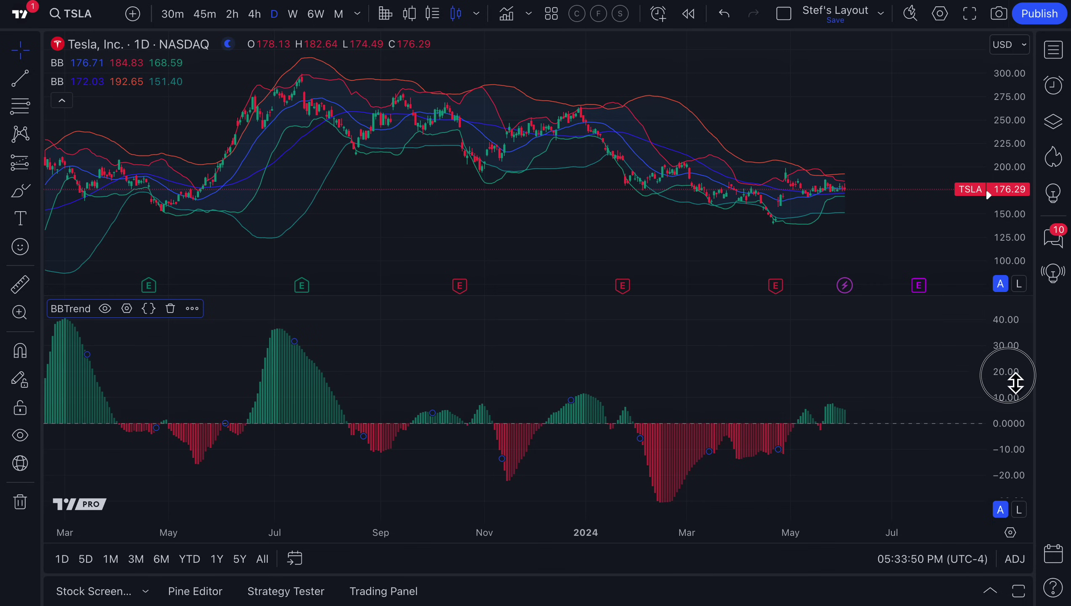
left_click_drag(1015, 384, 1007, 433)
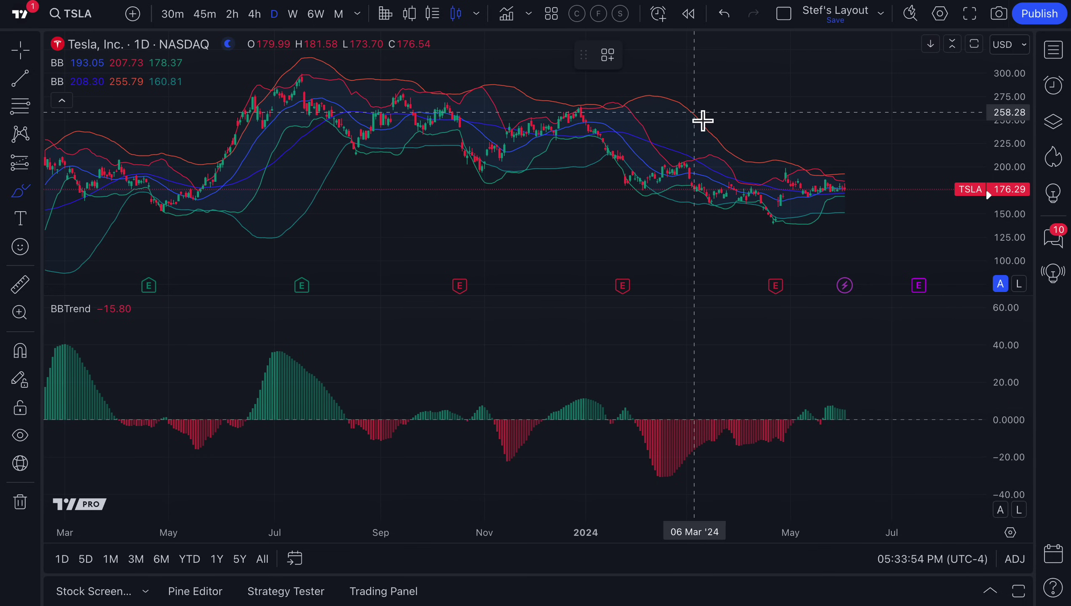
mouse_move(692, 90)
left_mouse_down()
mouse_move(628, 100)
mouse_move(636, 158)
mouse_move(709, 168)
mouse_move(724, 124)
mouse_move(684, 91)
mouse_move(669, 127)
mouse_move(709, 159)
left_mouse_up()
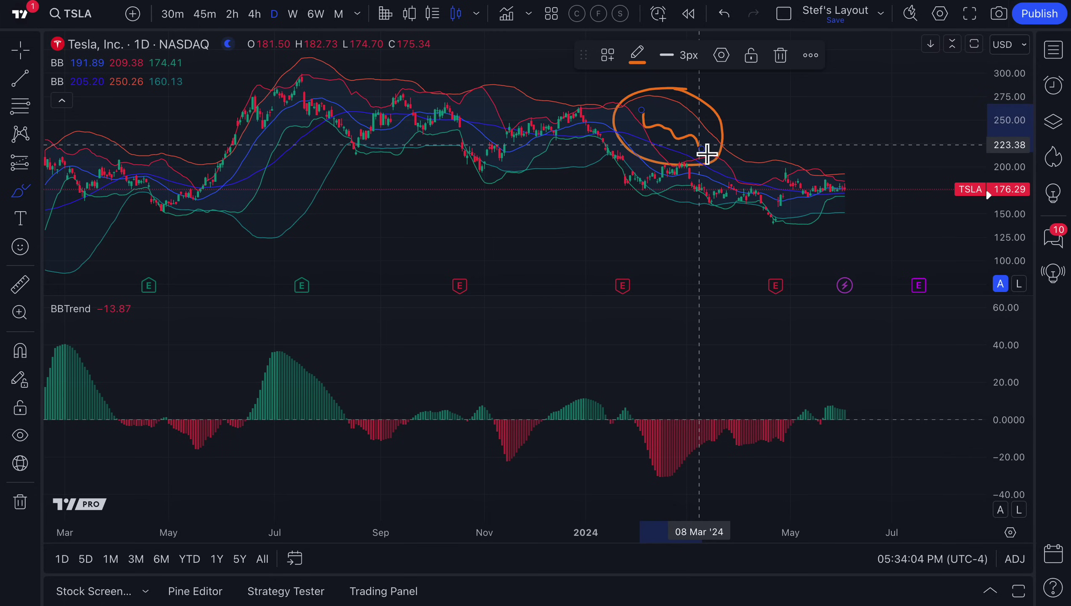
key("ctrl+z")
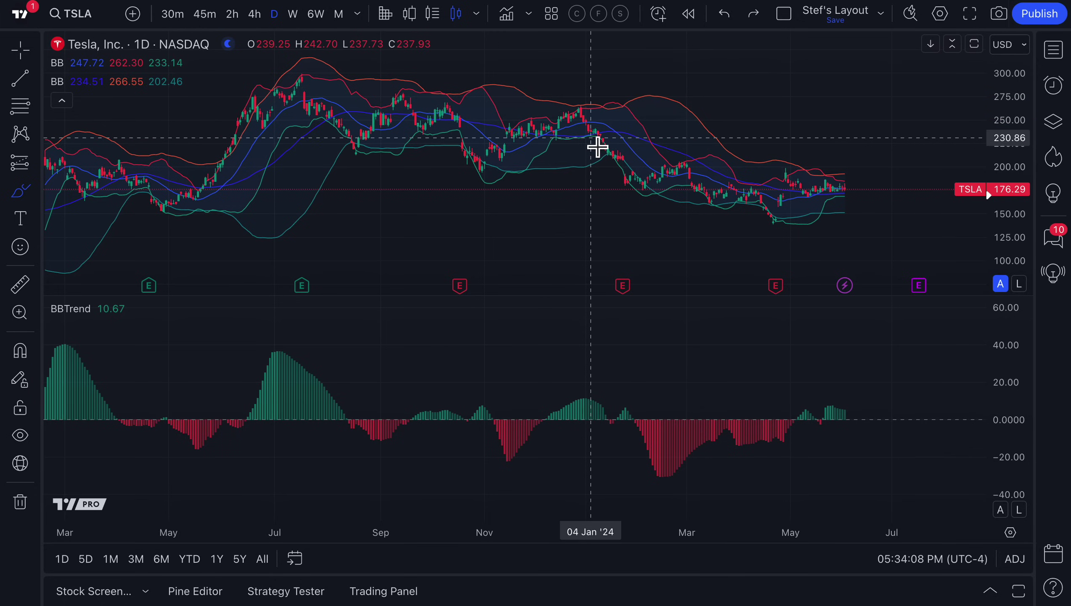
mouse_move(665, 178)
left_mouse_down()
mouse_move(631, 199)
mouse_move(741, 227)
mouse_move(847, 230)
mouse_move(798, 198)
mouse_move(665, 180)
left_mouse_up()
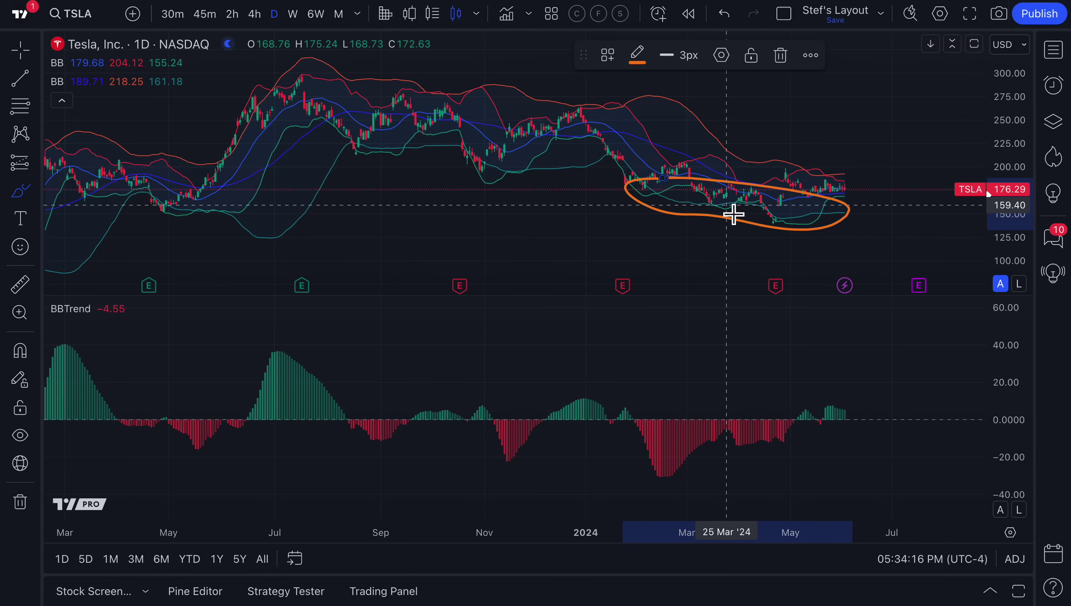
key("ctrl+z")
- Circle the red BBTrend trough, the latest candles and the latest BBTrend bars in orange
mouse_move(636, 412)
left_mouse_down()
mouse_move(636, 488)
mouse_move(789, 489)
mouse_move(801, 423)
mouse_move(652, 411)
left_mouse_up()
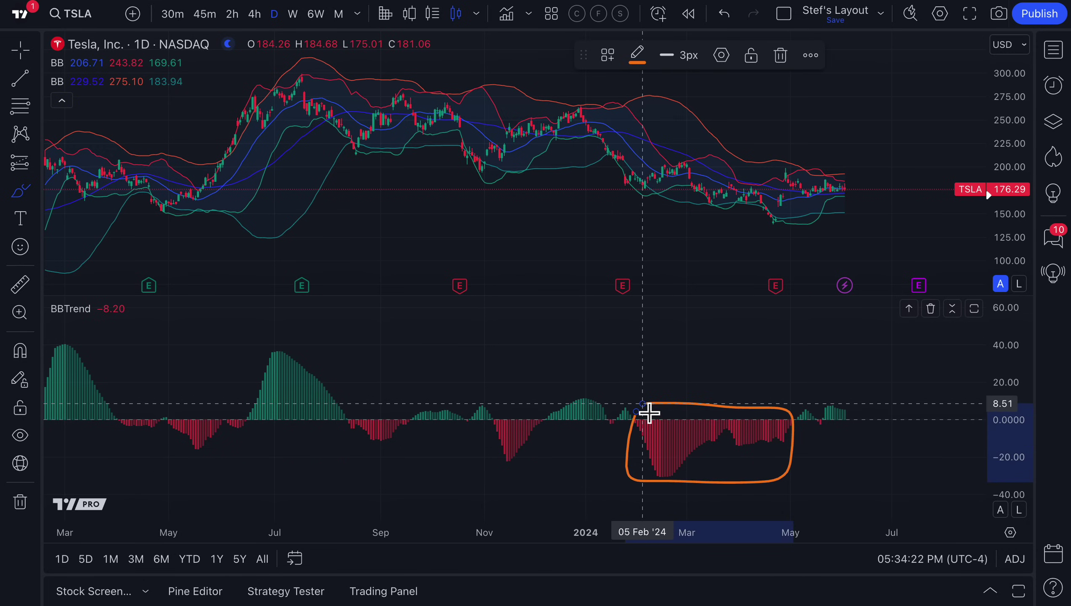
mouse_move(802, 168)
left_mouse_down()
mouse_move(803, 224)
mouse_move(865, 232)
mouse_move(875, 169)
mouse_move(809, 171)
left_mouse_up()
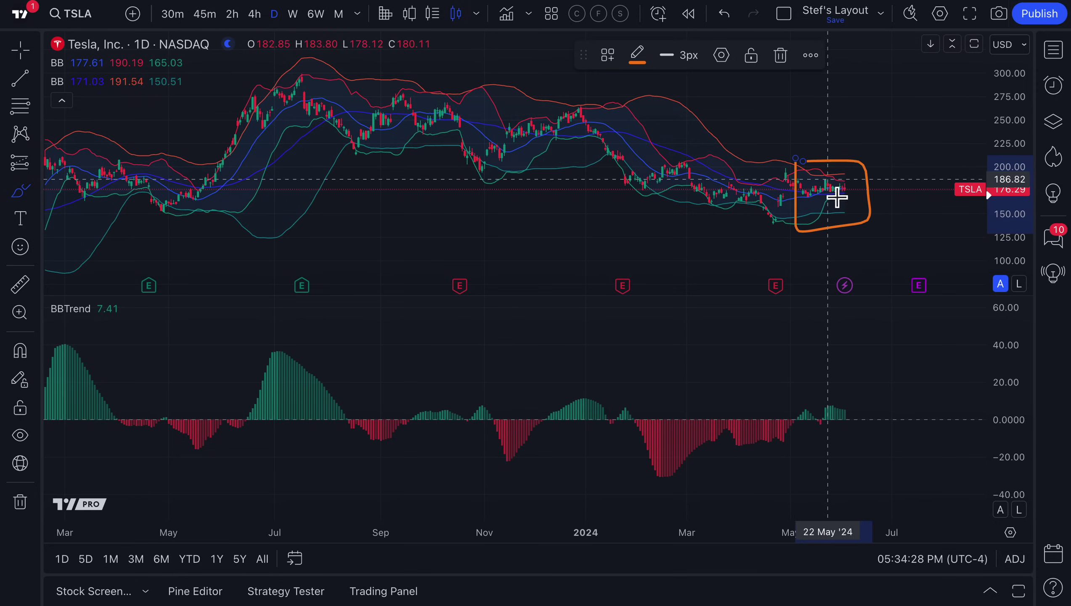
left_click(802, 423)
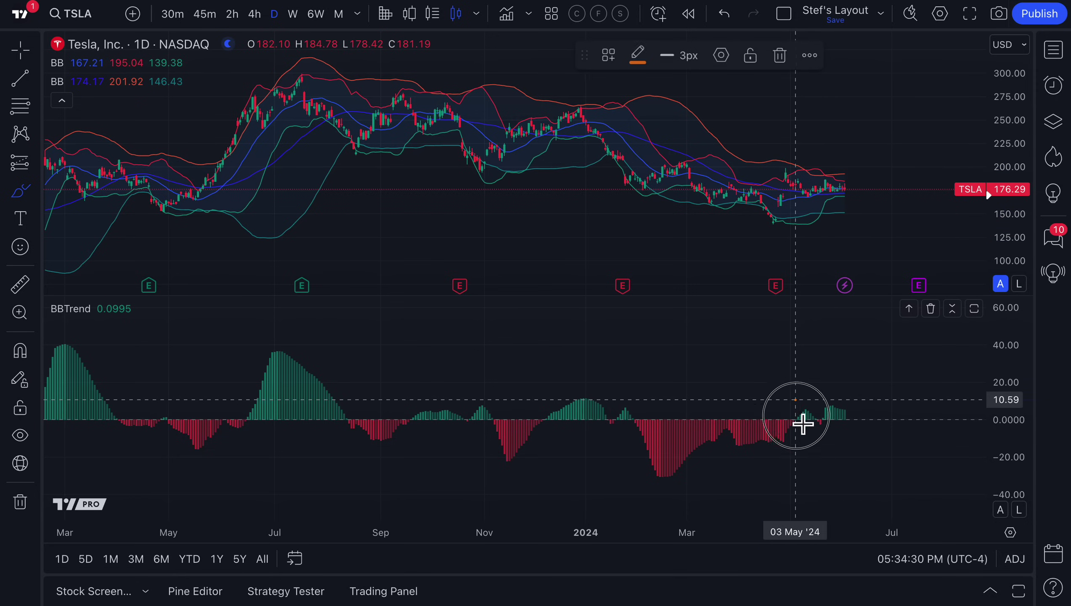
mouse_move(802, 424)
left_mouse_down()
mouse_move(860, 431)
mouse_move(816, 406)
mouse_move(800, 409)
left_mouse_up()
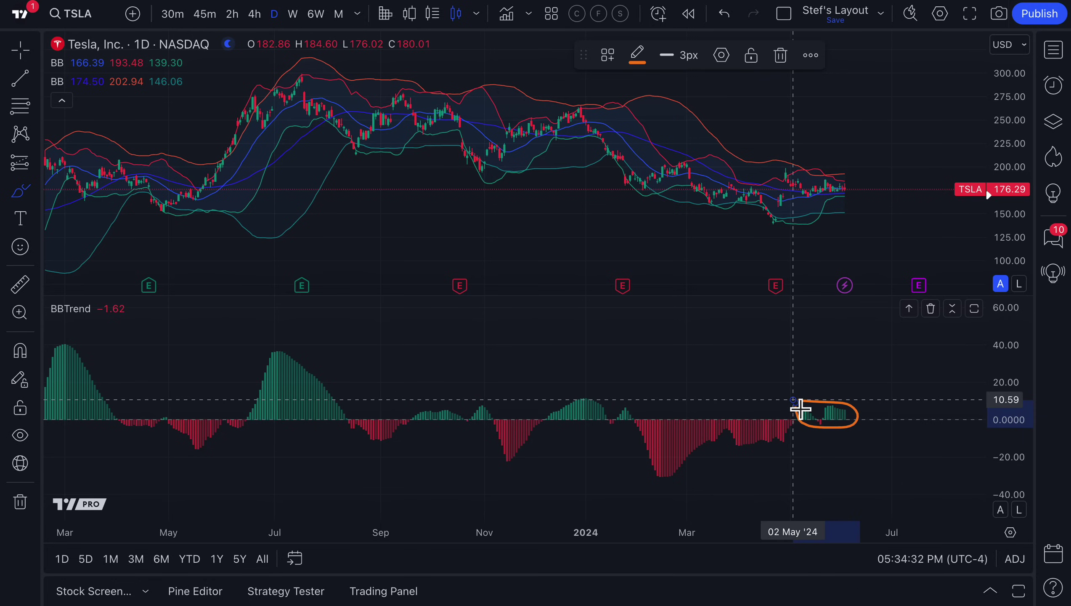
- Pan the chart toward later dates to bring the newest bars into view
left_click(20, 51)
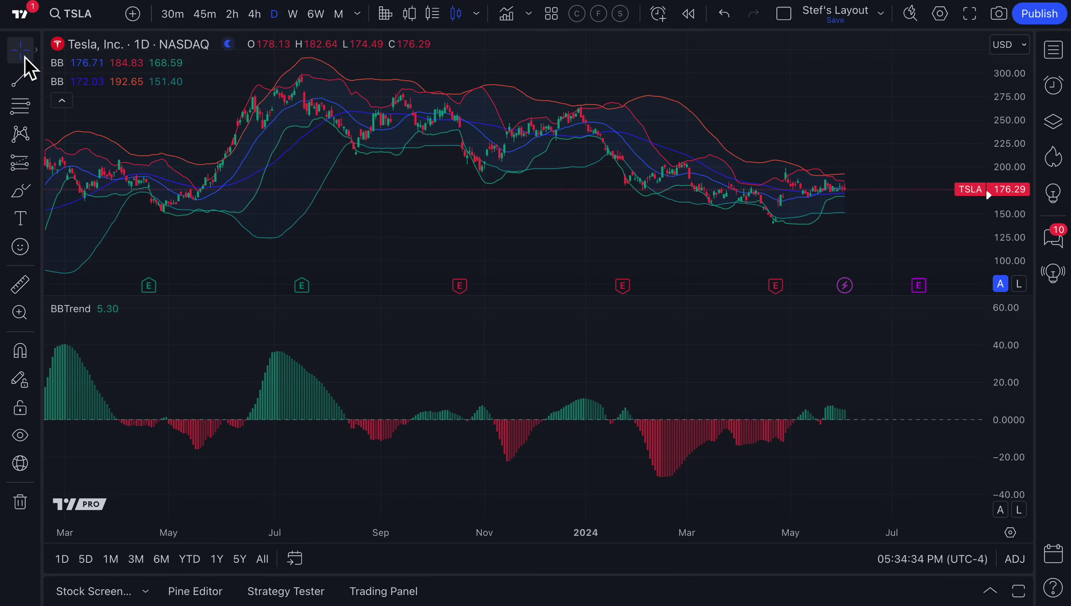
left_click_drag(496, 197, 336, 207)
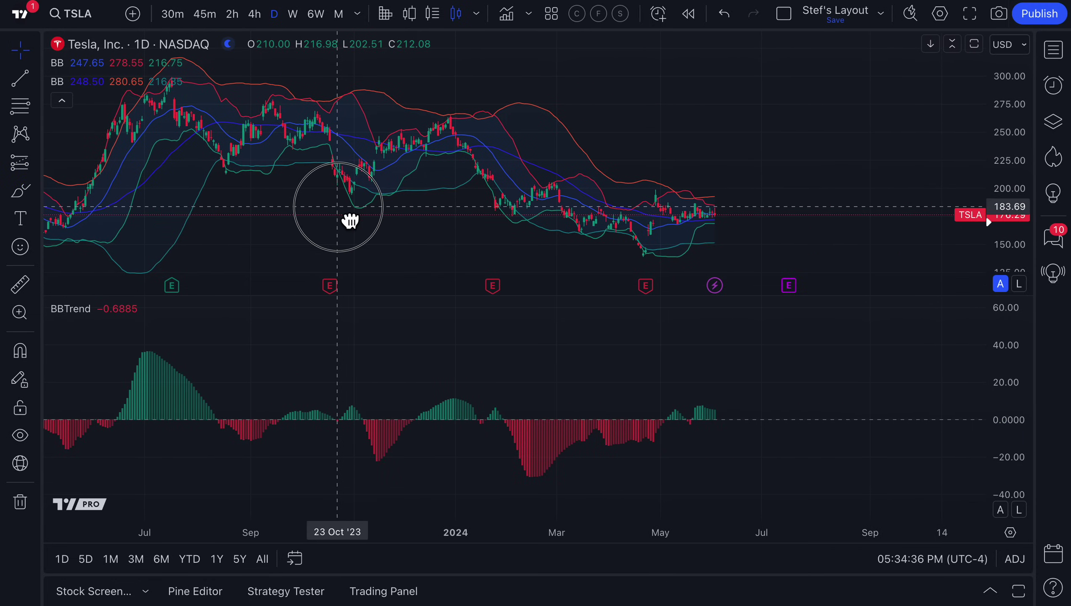
left_click_drag(425, 230, 371, 238)
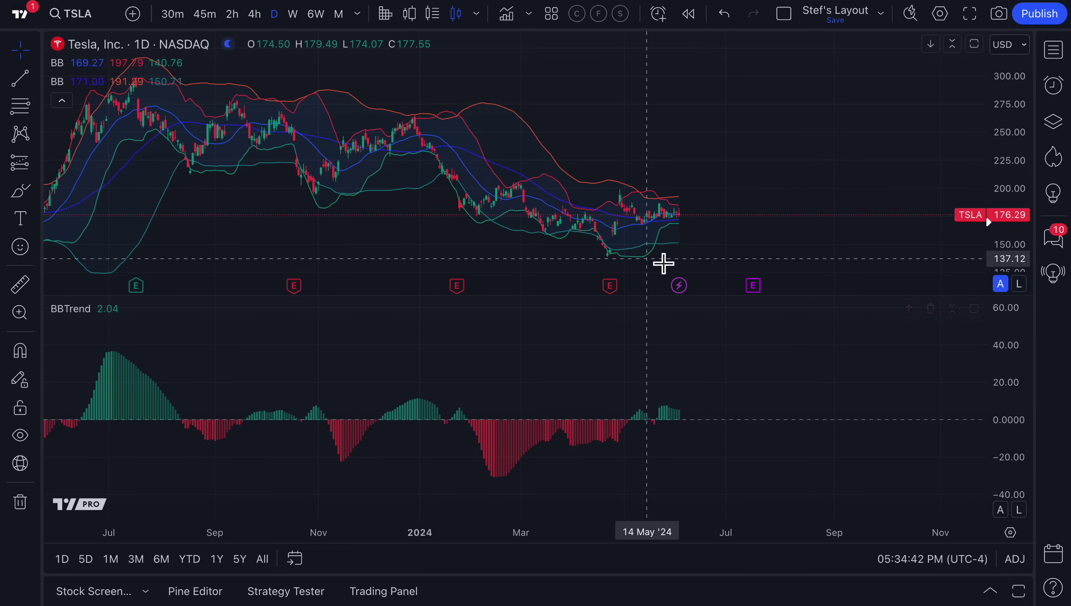
left_click_drag(651, 251, 614, 251)
- Draw an orange oval around the newest candles, delete it, and go back to the crosshair
left_click(19, 191)
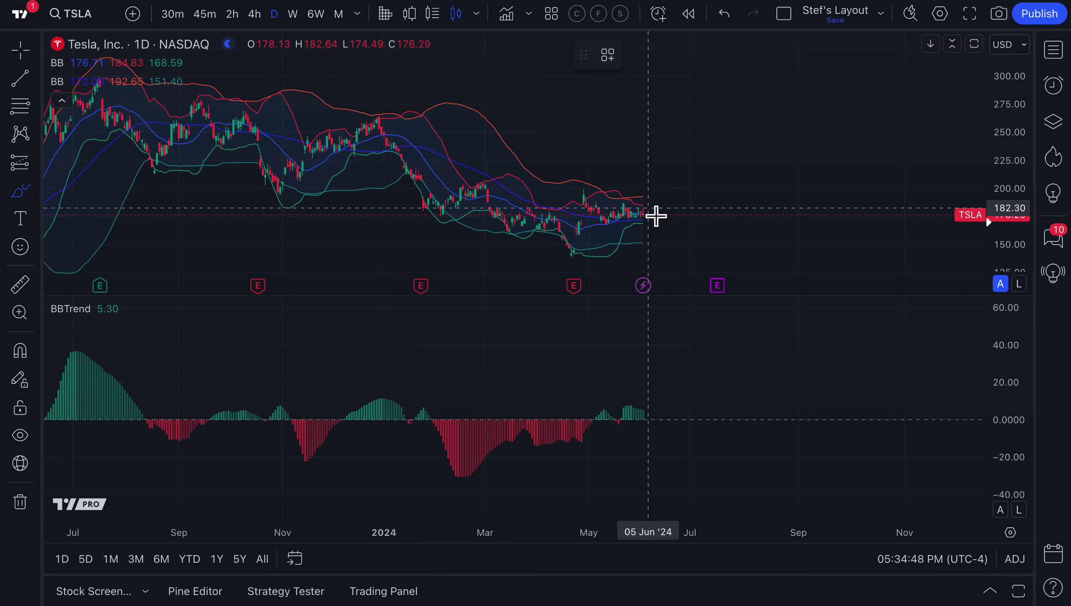
mouse_move(648, 187)
left_mouse_down()
mouse_move(621, 194)
mouse_move(639, 215)
mouse_move(660, 196)
mouse_move(622, 205)
mouse_move(651, 217)
left_mouse_up()
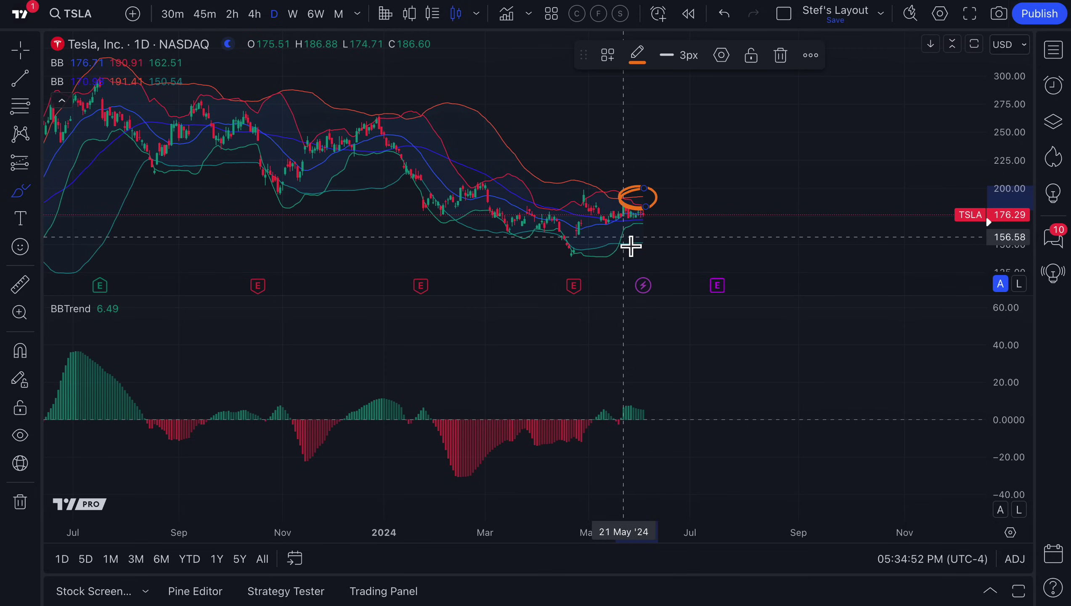
key("Delete")
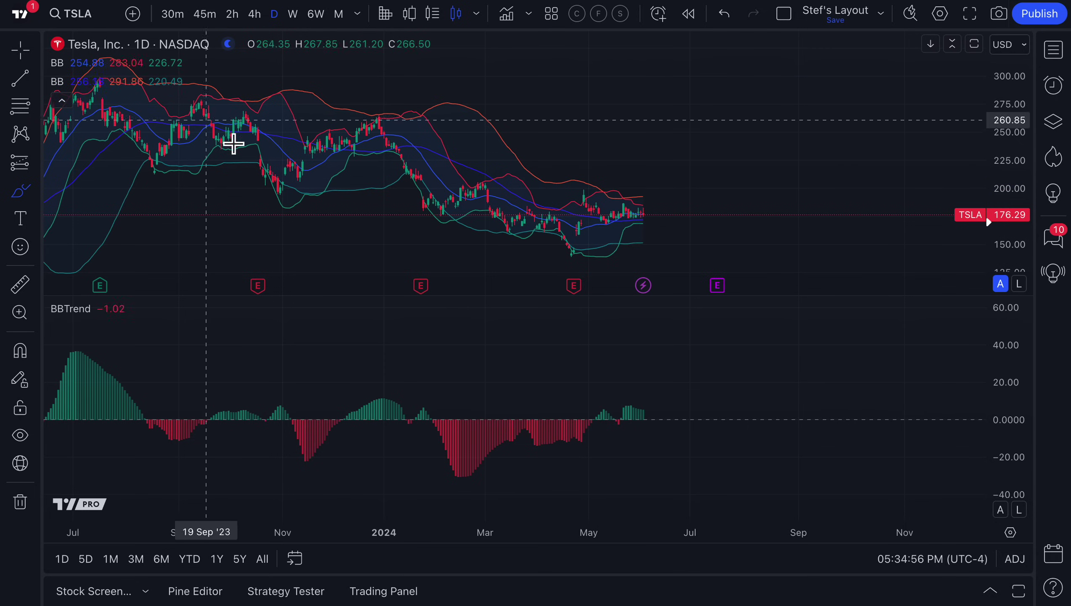
left_click(26, 54)
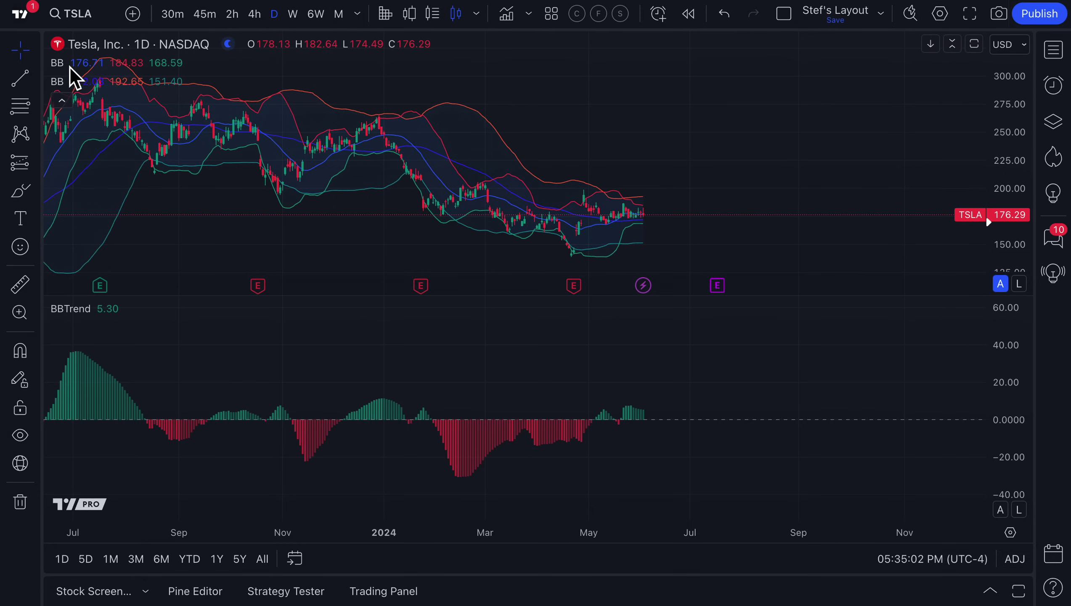
left_click(100, 64)
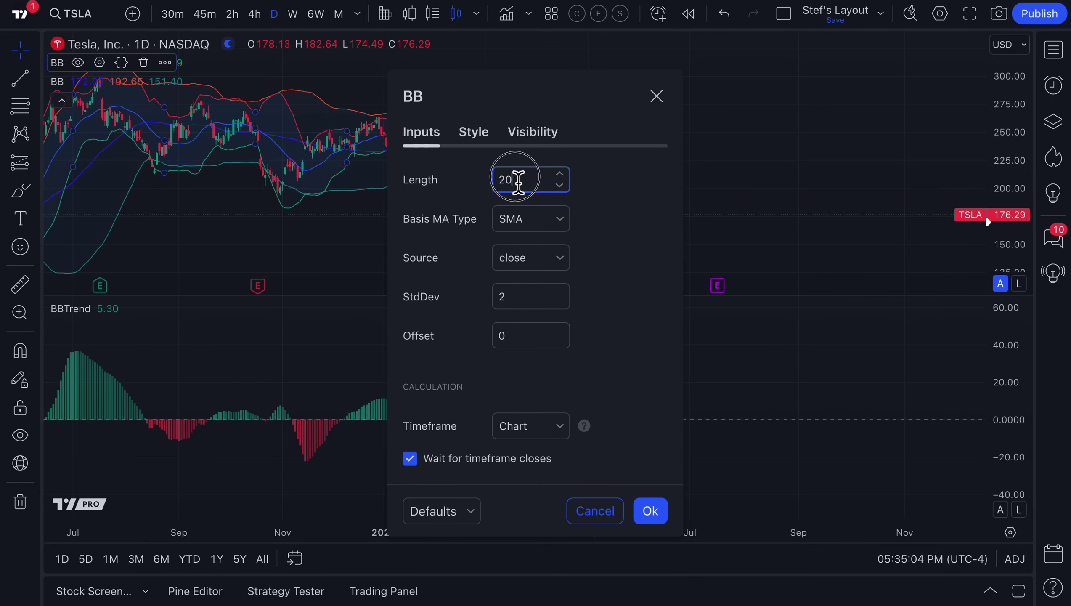
left_click(665, 108)
scroll(483, 364, "down", 2)
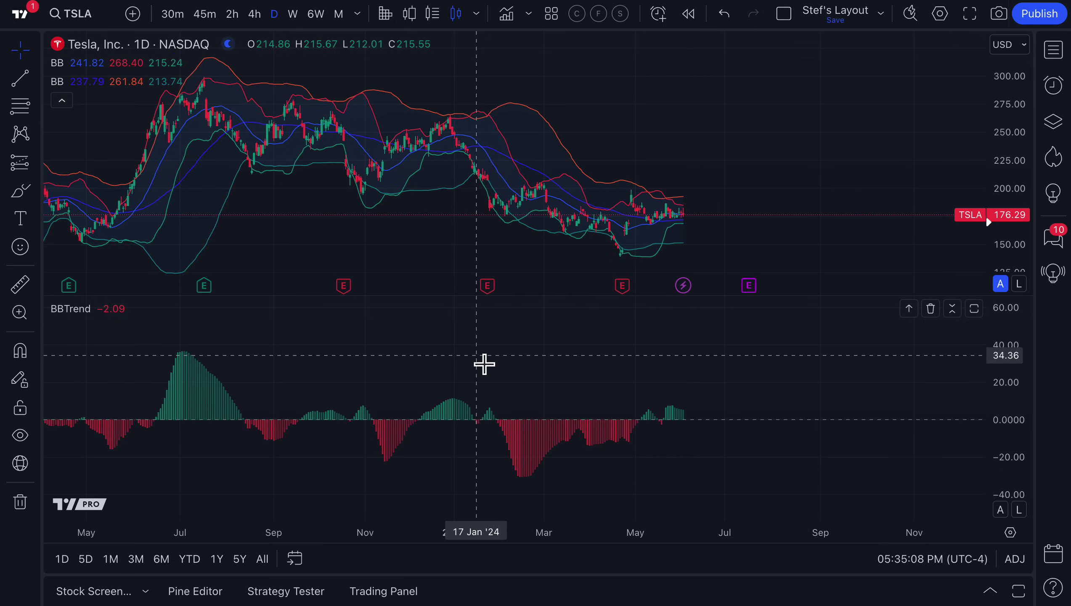
scroll(484, 363, "down", 5)
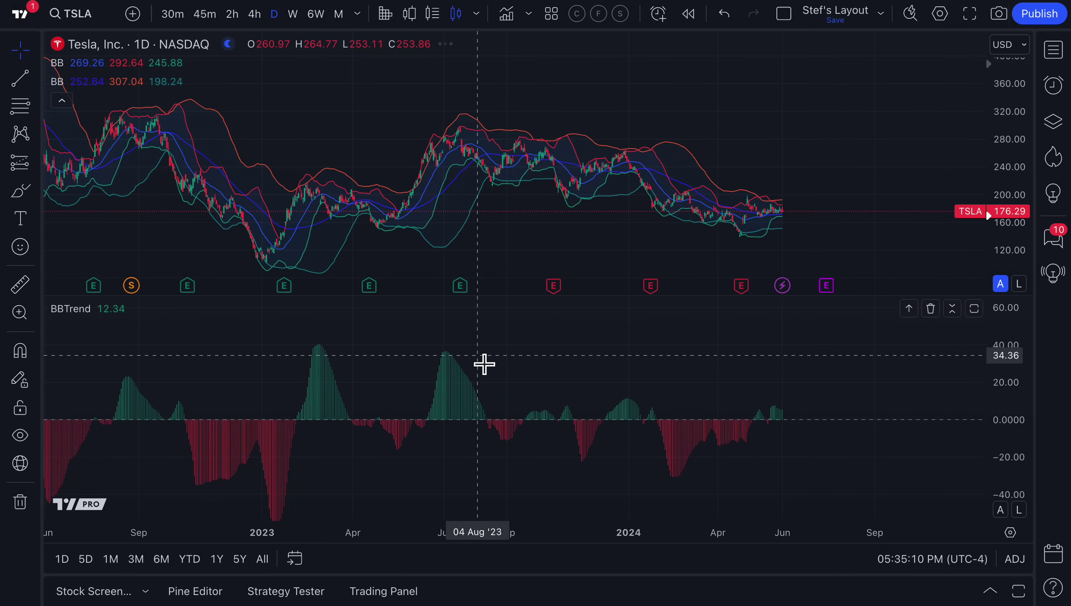
left_click_drag(484, 364, 490, 373)
scroll(484, 363, "up", 5)
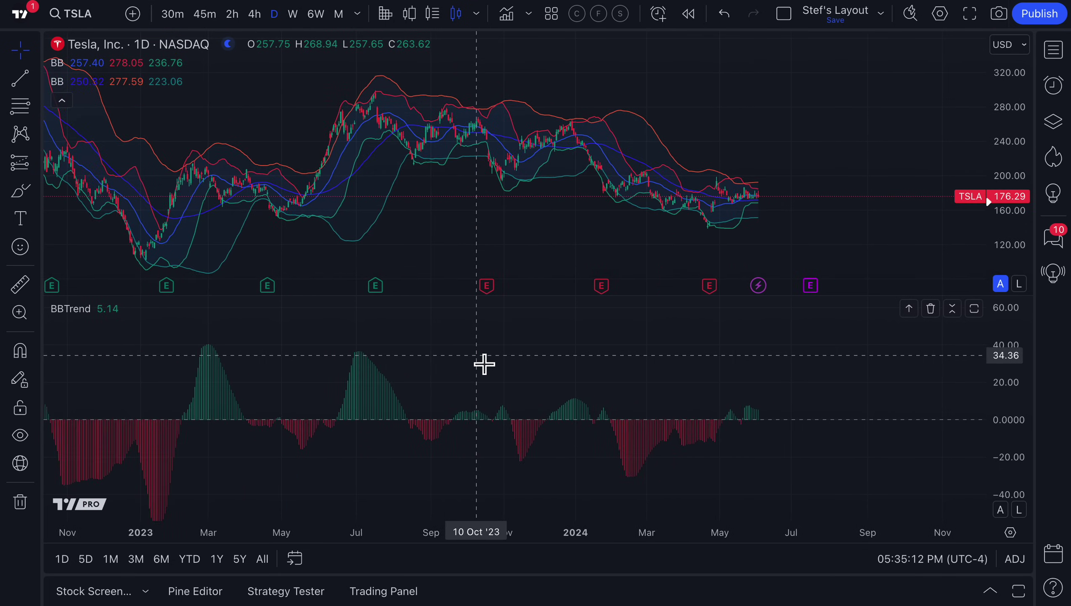
left_click_drag(485, 364, 447, 366)
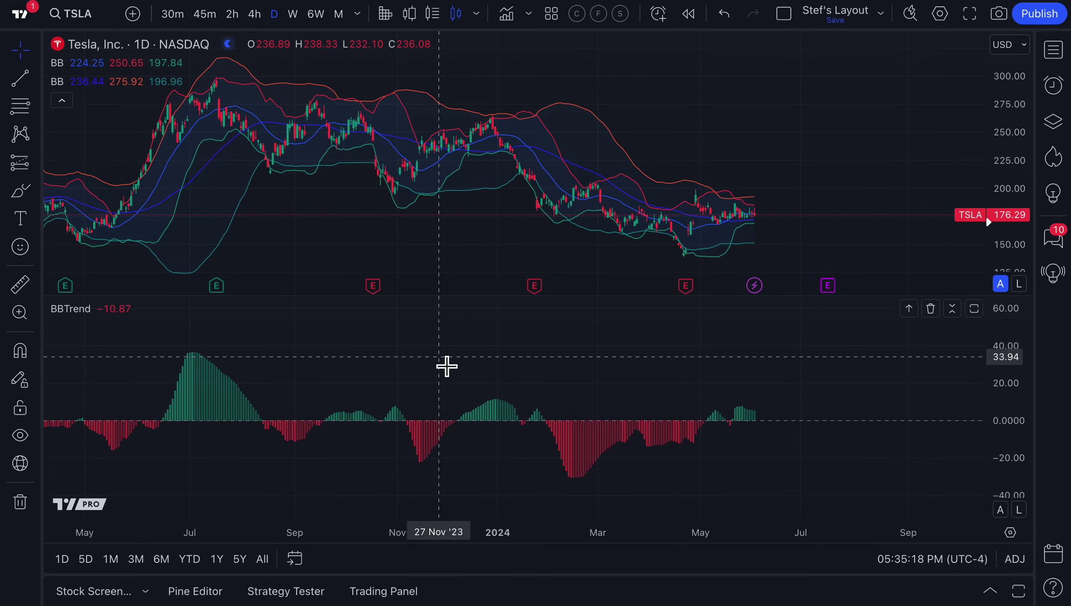
scroll(447, 366, "up", 2)
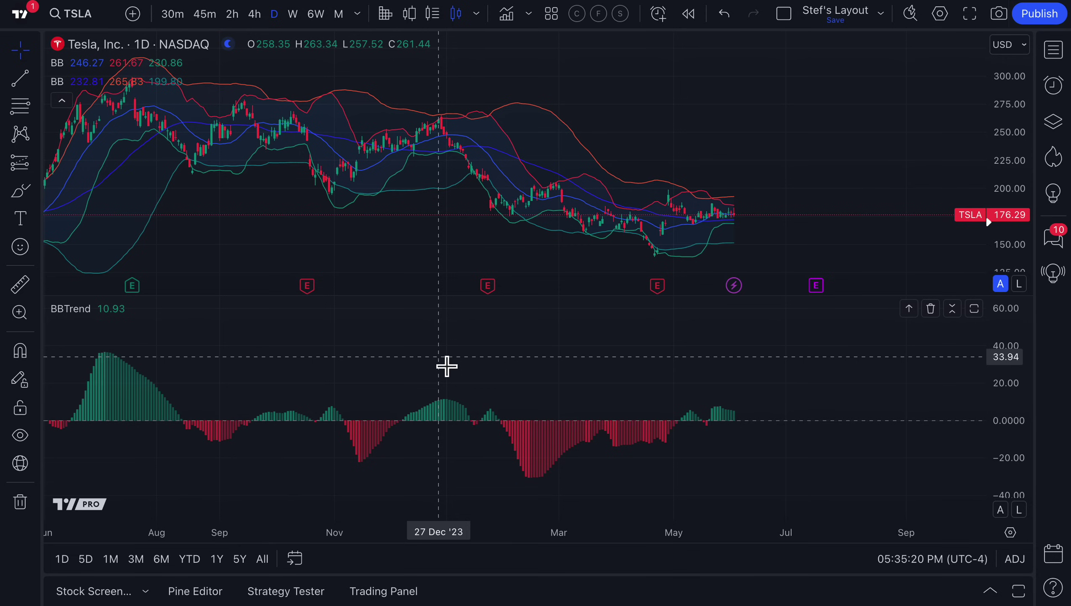